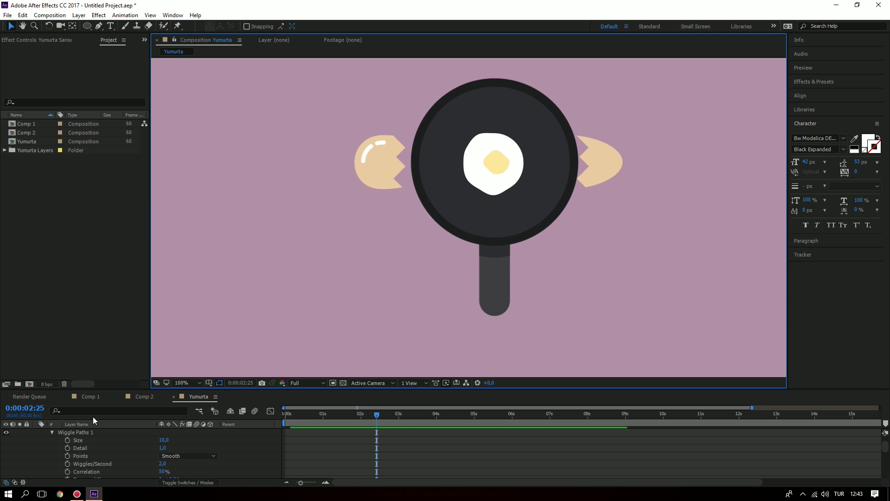
# Step: Clear the layer search filter and enlarge the timeline so all six Yumurta layers show
pyautogui.click(136, 411)
pyautogui.press('BackSpace')
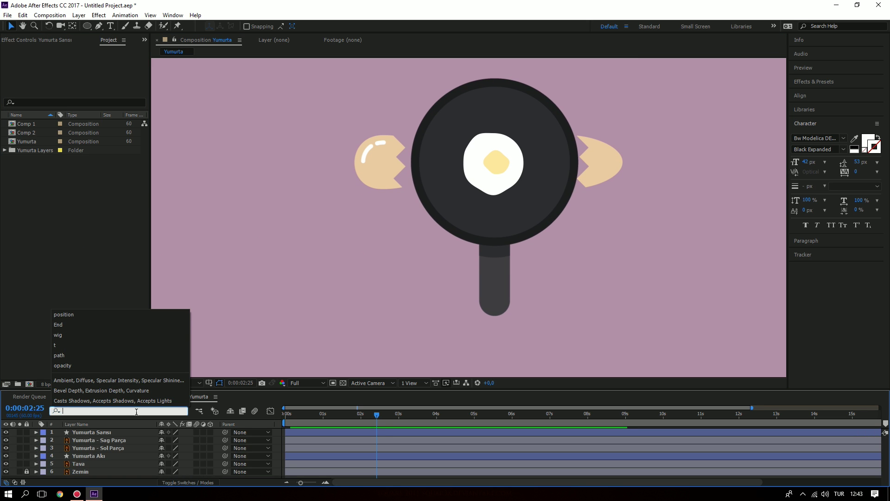
pyautogui.click(267, 389)
pyautogui.moveTo(266, 389); pyautogui.dragTo(270, 337)
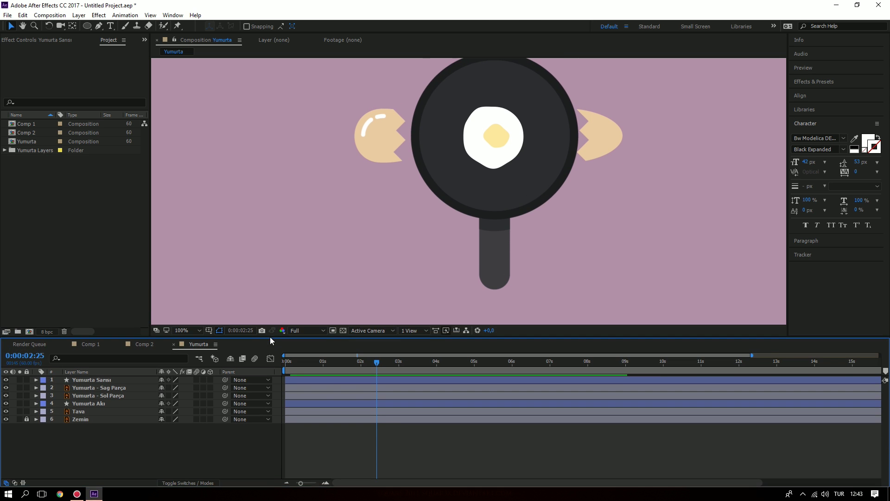
pyautogui.scroll(-2, 474, 225)
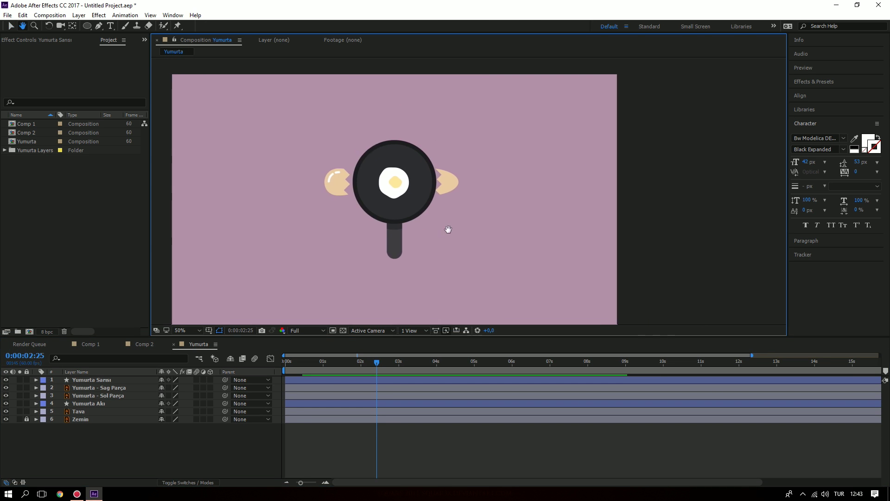
pyautogui.click(81, 411)
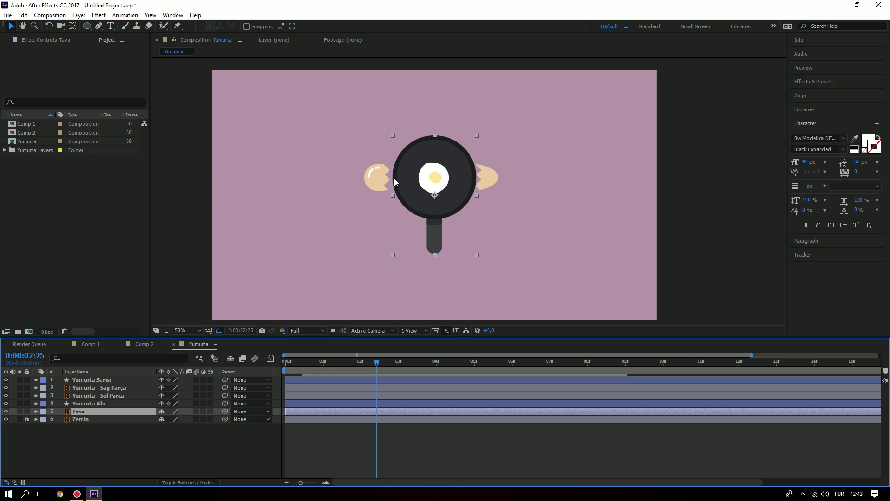
pyautogui.keyDown('ctrl'); pyautogui.click(150, 410); pyautogui.keyUp('ctrl')
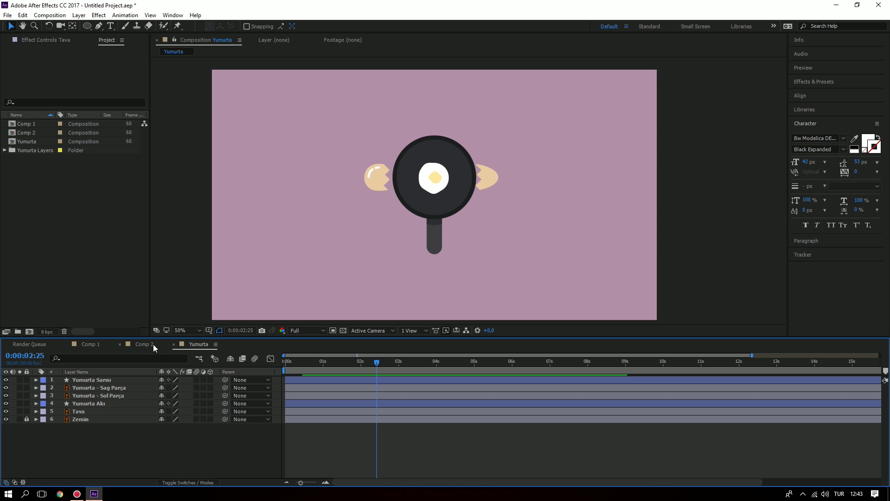
pyautogui.click(137, 344)
pyautogui.click(95, 345)
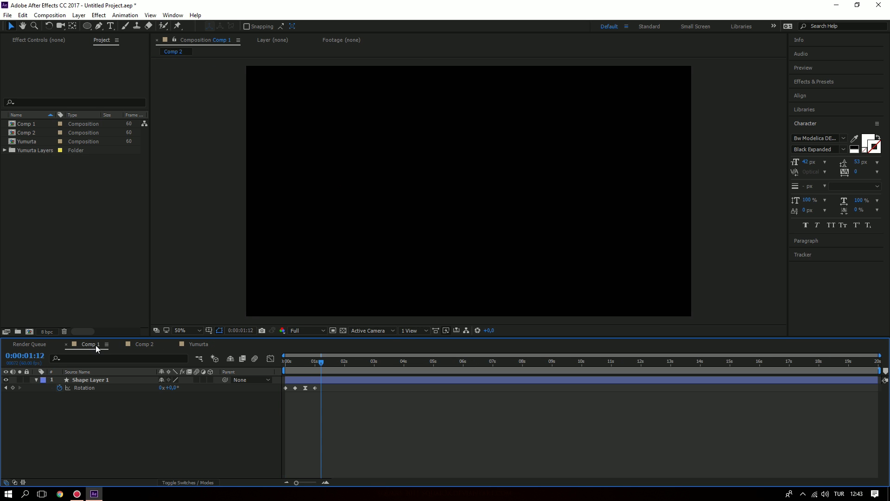
pyautogui.press('Home')
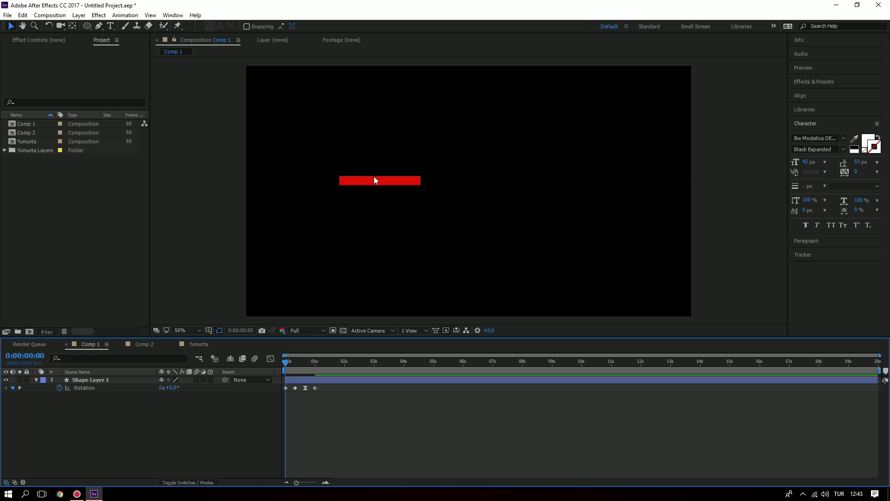
pyautogui.press('space')
pyautogui.click(306, 361)
pyautogui.moveTo(305, 360)
pyautogui.mouseDown()
pyautogui.moveTo(266, 363)
pyautogui.moveTo(305, 371)
pyautogui.mouseUp()
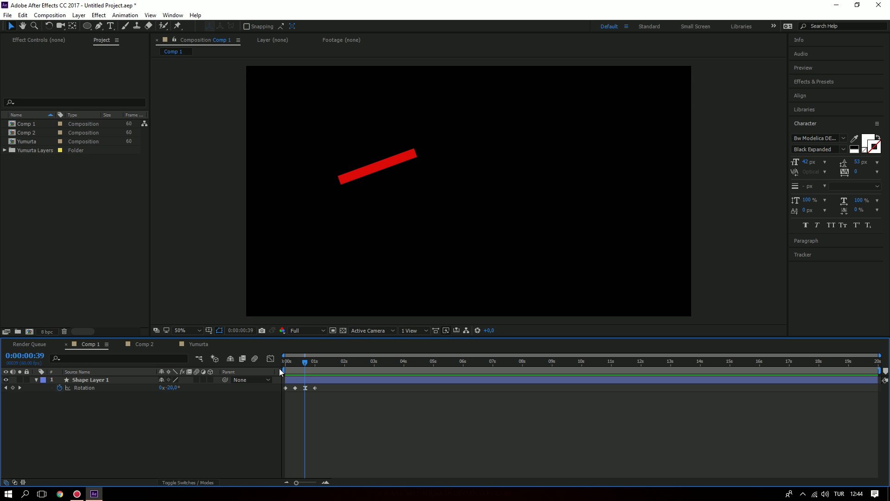
pyautogui.moveTo(307, 361); pyautogui.dragTo(315, 362)
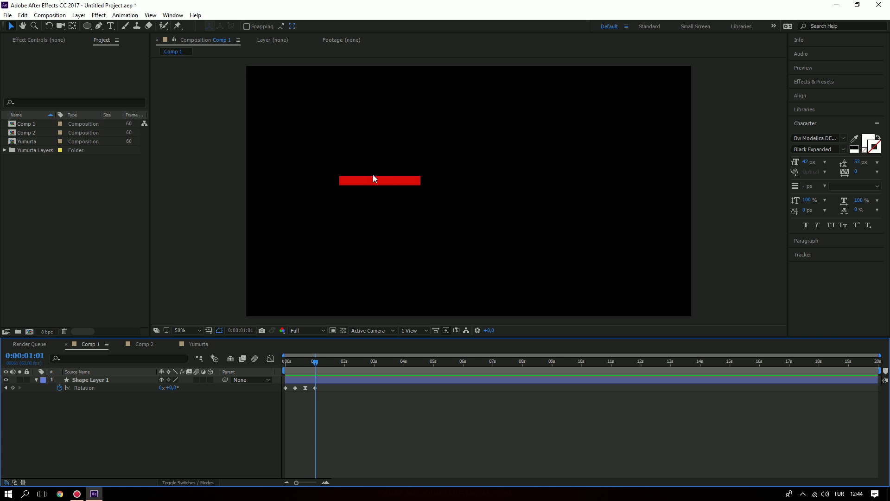
pyautogui.moveTo(316, 362); pyautogui.dragTo(268, 370)
pyautogui.press('space')
pyautogui.press('space')
# Step: Back in the Yumurta comp, switch on the 3D Layer switch for the Tava pan layer
pyautogui.click(199, 344)
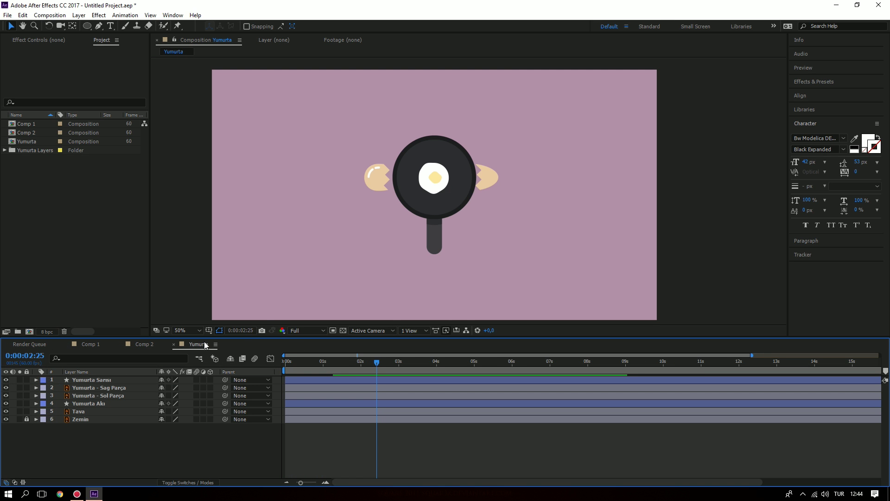
pyautogui.click(437, 226)
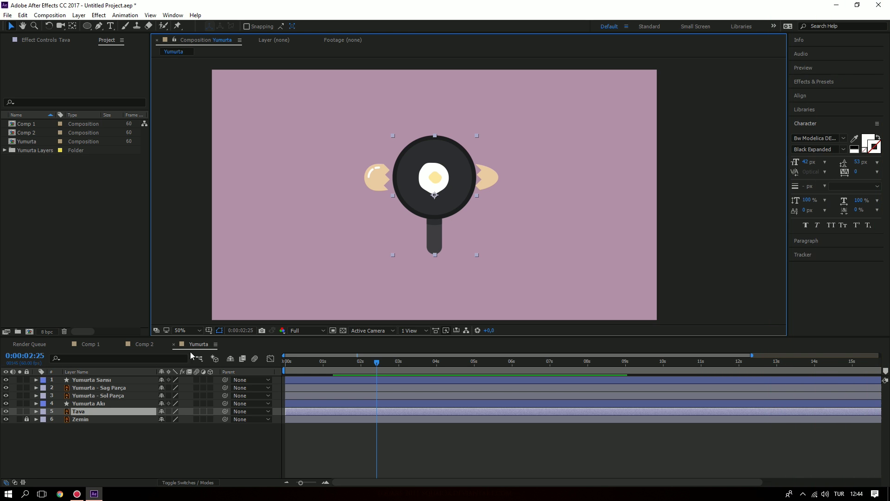
pyautogui.click(82, 410)
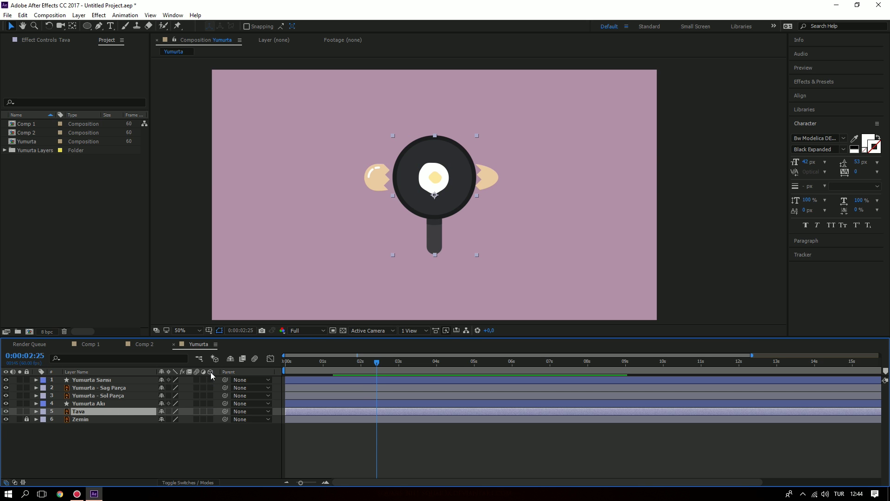
pyautogui.click(211, 411)
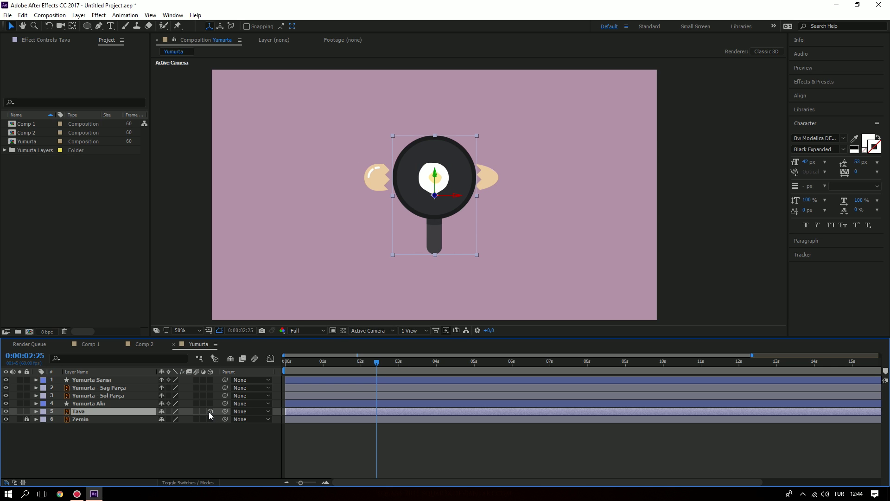
pyautogui.scroll(2, 449, 185)
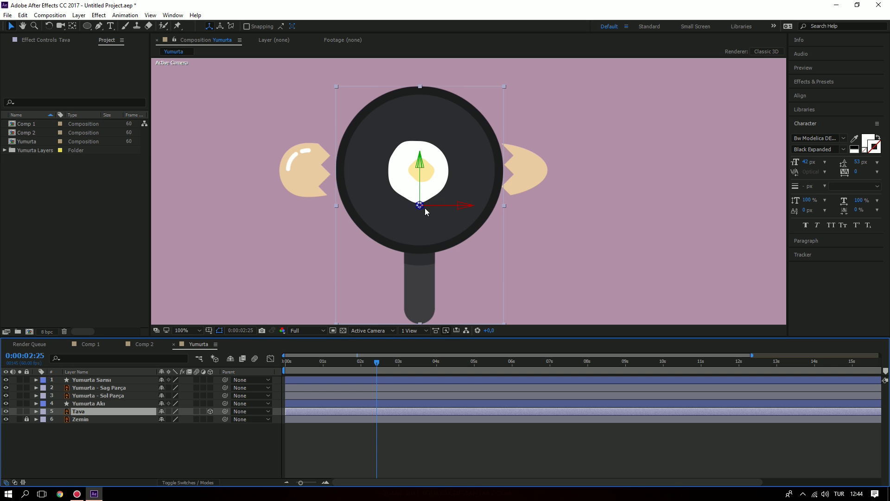
pyautogui.scroll(-2, 449, 206)
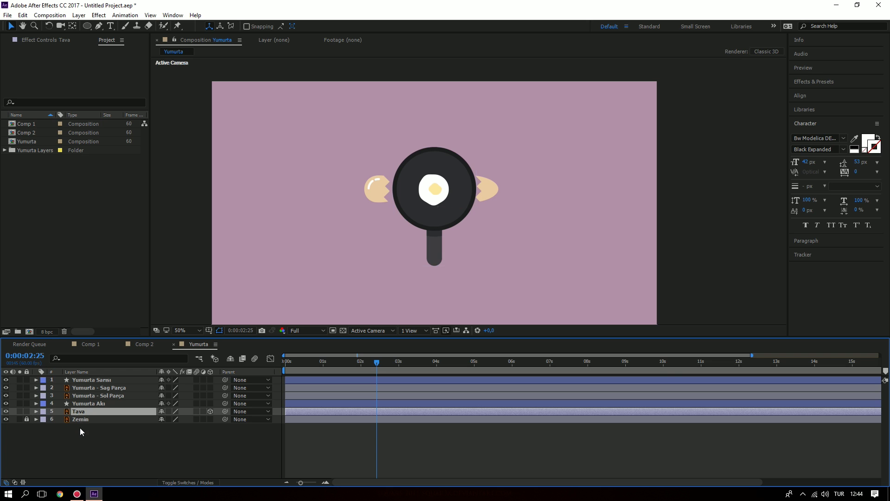
# Step: Expand Tava's Transform group and inspect its Position, Scale, Opacity and X/Y/Z Rotation properties
pyautogui.click(36, 411)
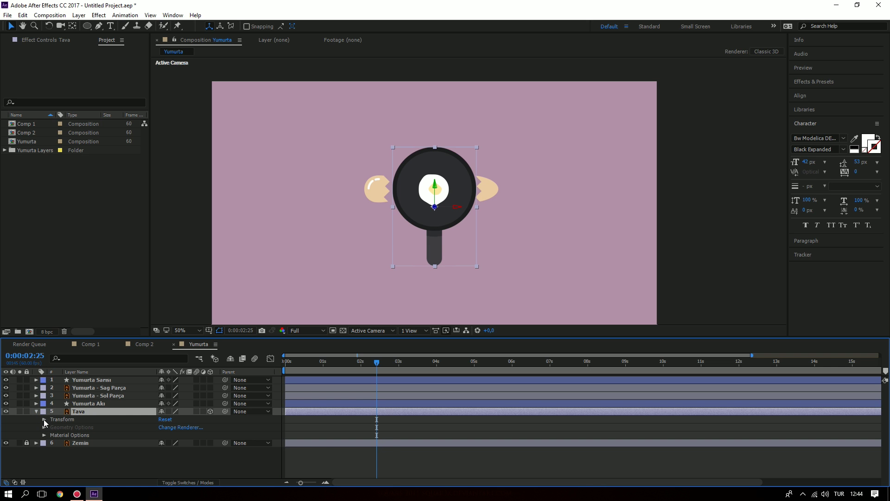
pyautogui.click(43, 419)
pyautogui.scroll(-2, 76, 430)
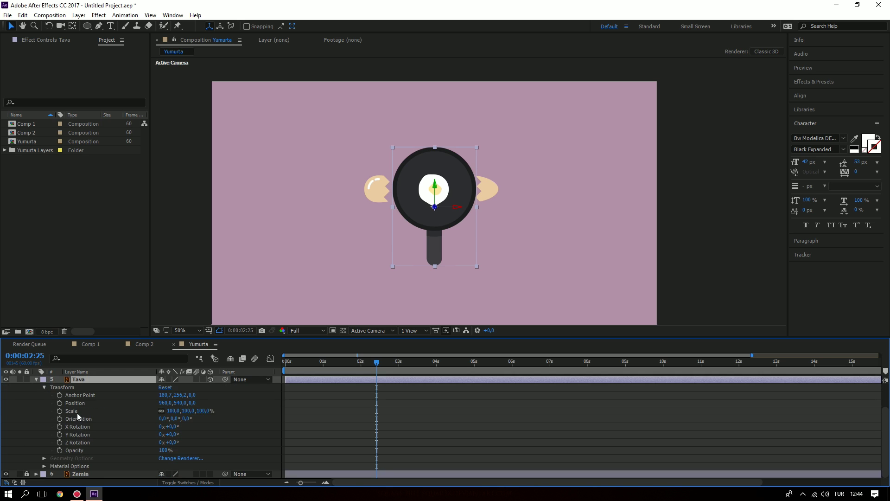
pyautogui.scroll(1, 77, 413)
pyautogui.click(77, 427)
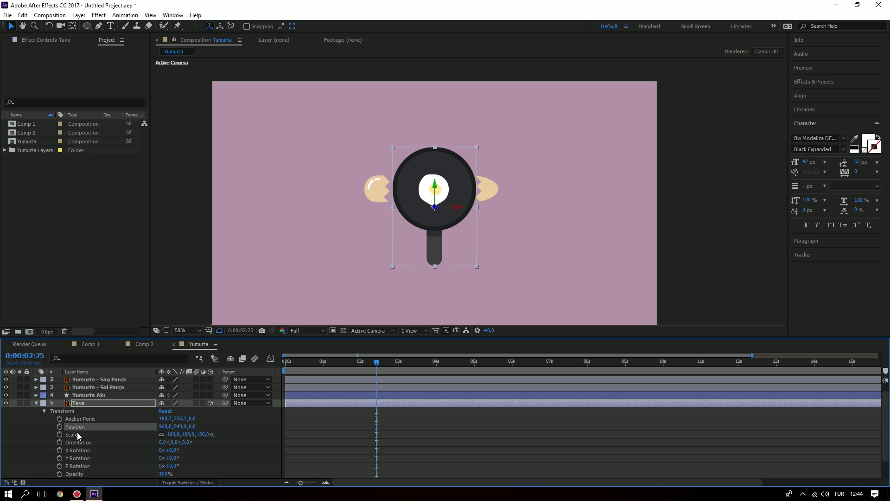
pyautogui.click(76, 435)
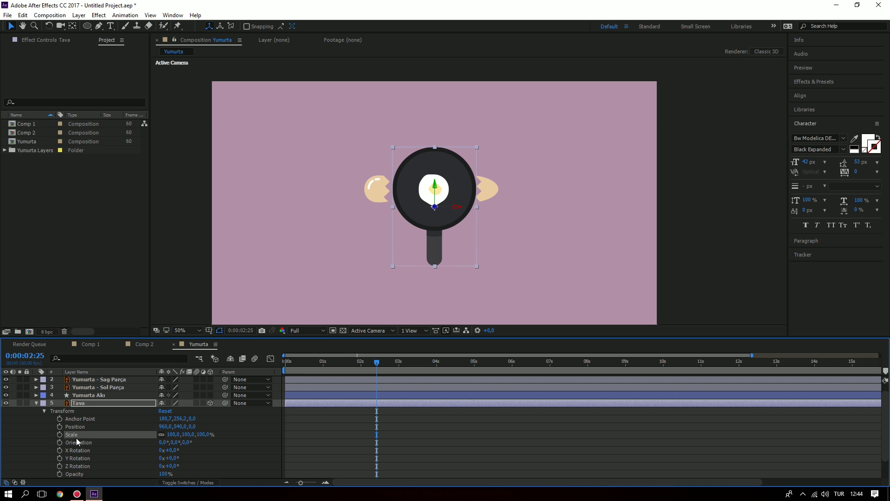
pyautogui.click(78, 473)
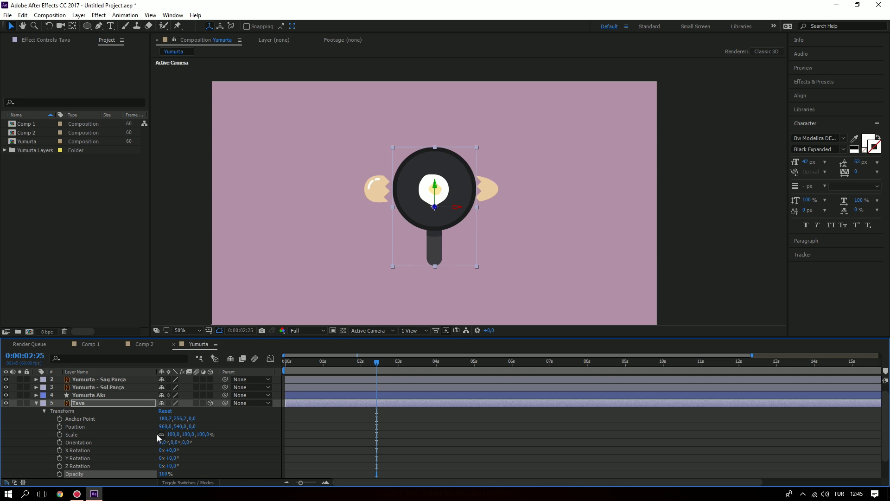
pyautogui.click(83, 450)
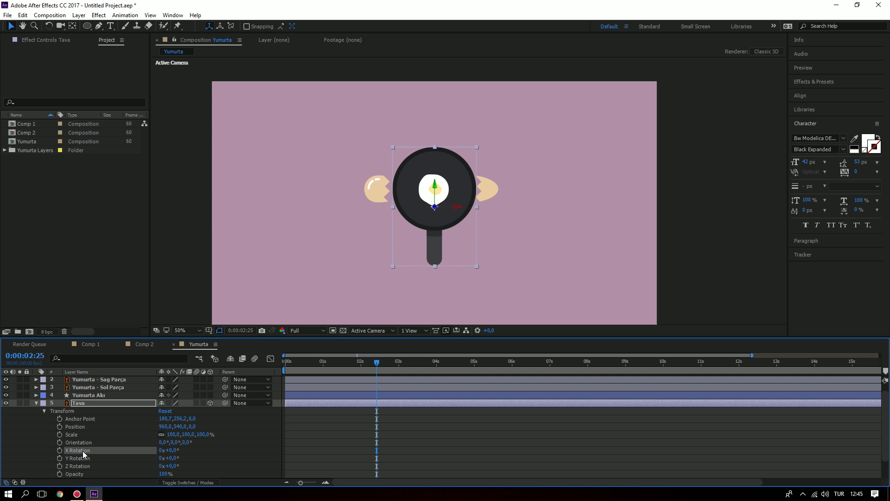
pyautogui.keyDown('shift'); pyautogui.click(84, 458); pyautogui.keyUp('shift')
pyautogui.keyDown('shift'); pyautogui.click(85, 466); pyautogui.keyUp('shift')
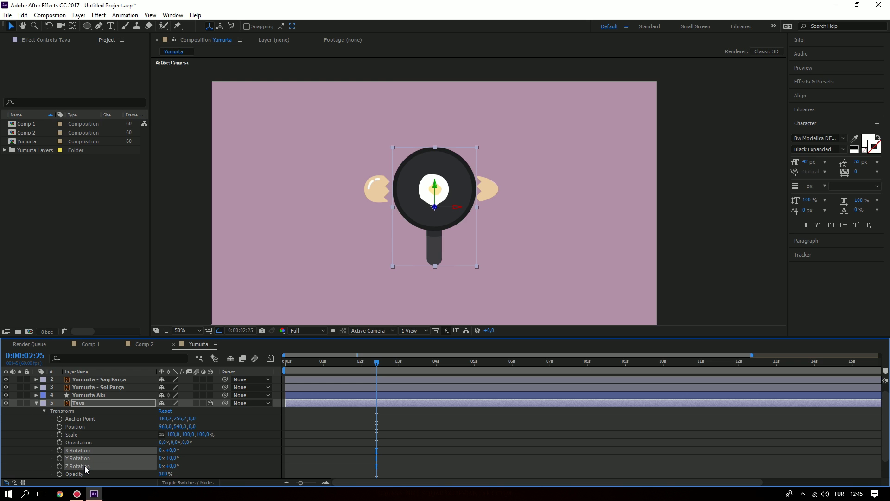
pyautogui.press('F2')
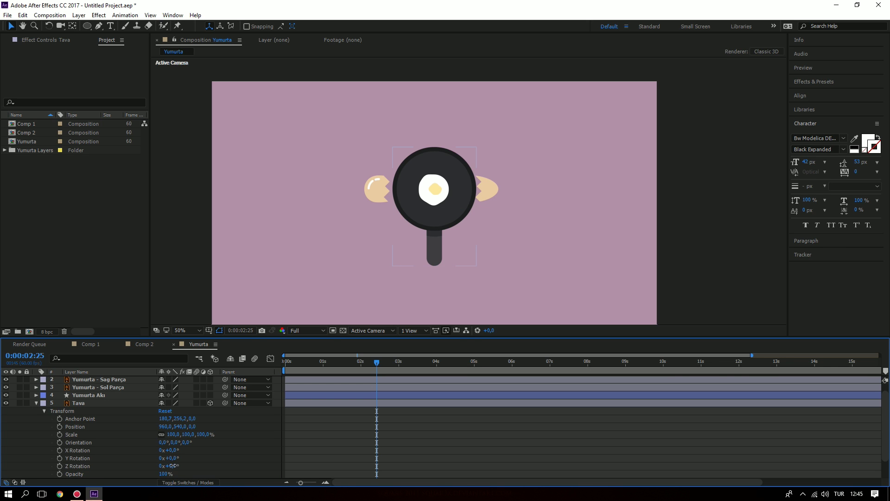
# Step: Try a trial rotation on the pan, undo it back to 0°, and pick out X Rotation
pyautogui.moveTo(172, 465)
pyautogui.mouseDown()
pyautogui.moveTo(358, 451)
pyautogui.moveTo(185, 466)
pyautogui.moveTo(131, 450)
pyautogui.moveTo(173, 451)
pyautogui.mouseUp()
pyautogui.hotkey('ctrl', 'z')
pyautogui.click(171, 449)
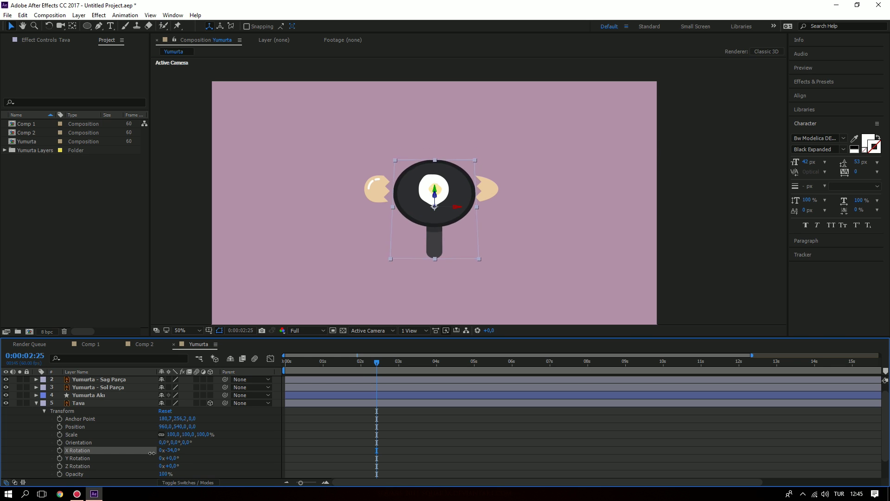
pyautogui.click(365, 389)
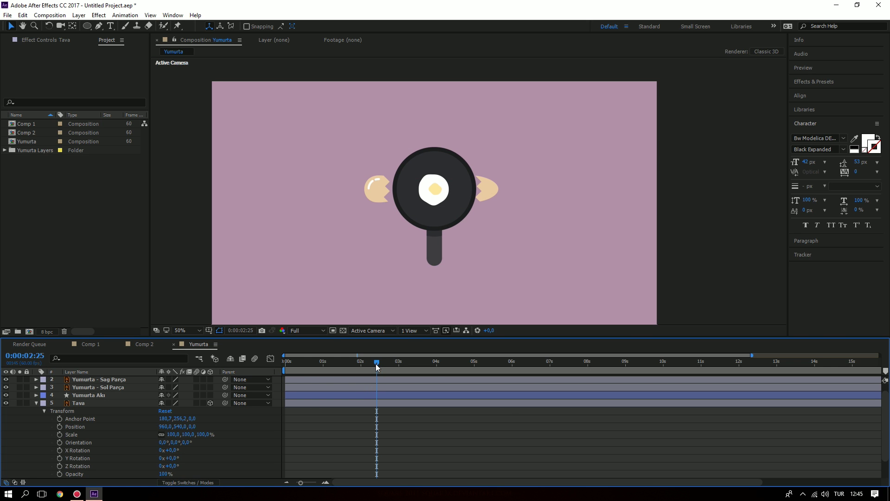
# Step: Preview the animation from the start, then key Tava's X Rotation at 0° at 0:00:02:00
pyautogui.moveTo(377, 362); pyautogui.dragTo(270, 369)
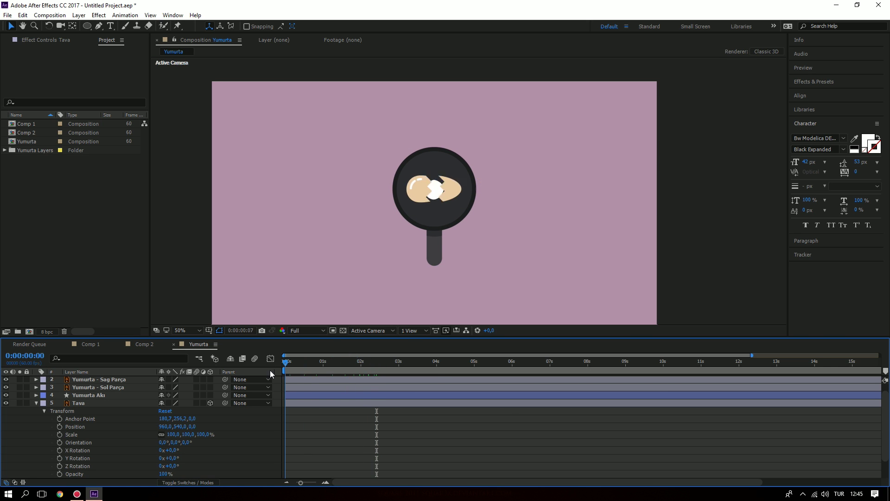
pyautogui.press('space')
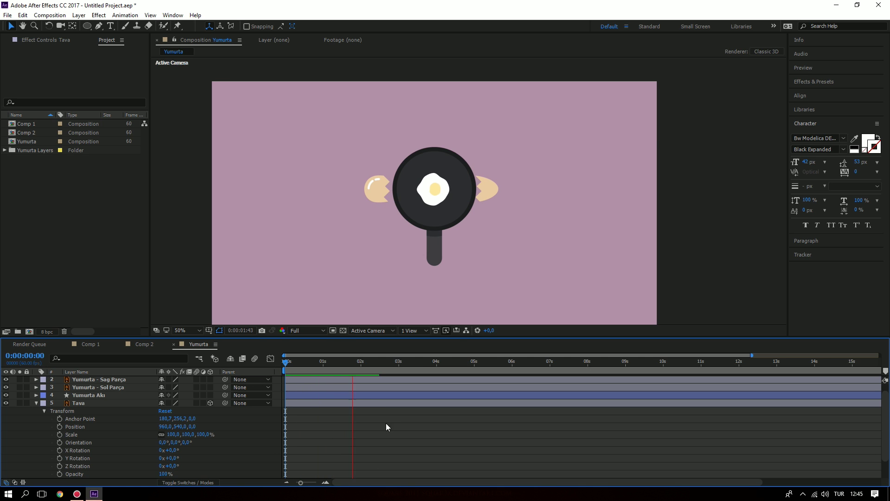
pyautogui.press('space')
pyautogui.moveTo(358, 363); pyautogui.dragTo(361, 365)
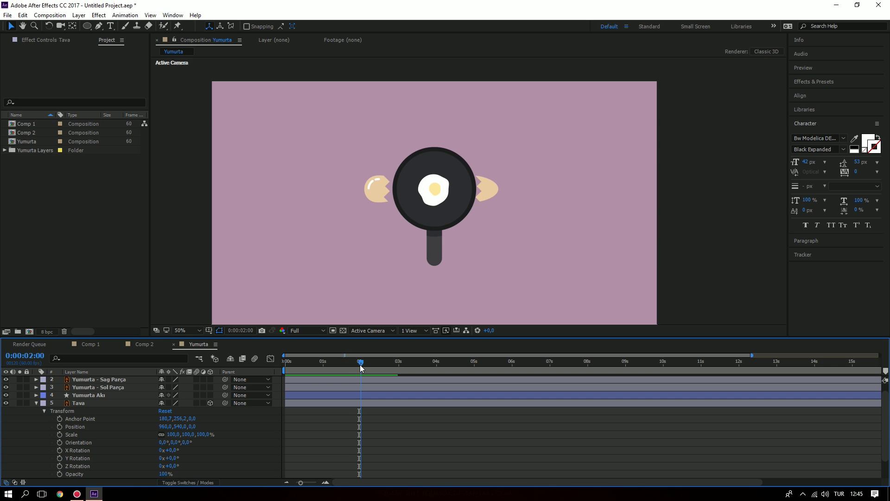
pyautogui.click(59, 450)
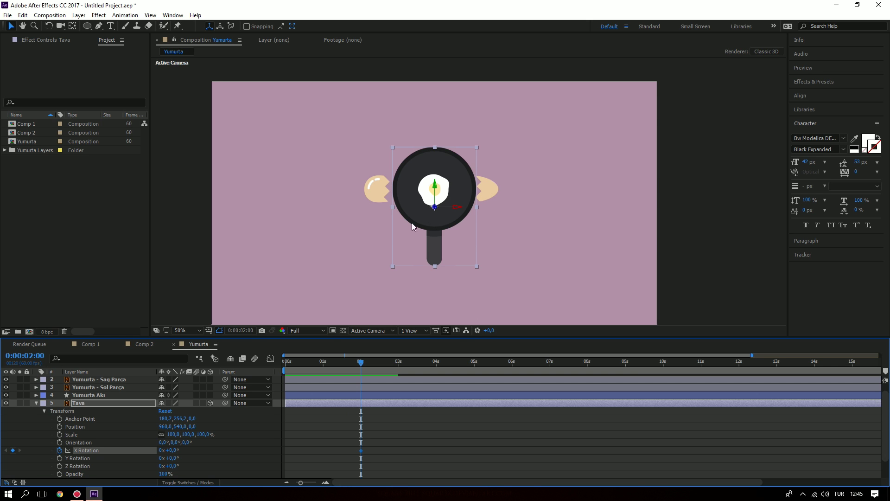
# Step: Zoom the Composition viewer to 100% and shift the view so the pan sits higher
pyautogui.scroll(2, 435, 207)
pyautogui.press('h')
pyautogui.moveTo(461, 264)
pyautogui.mouseDown()
pyautogui.moveTo(452, 236)
pyautogui.moveTo(450, 249)
pyautogui.mouseUp()
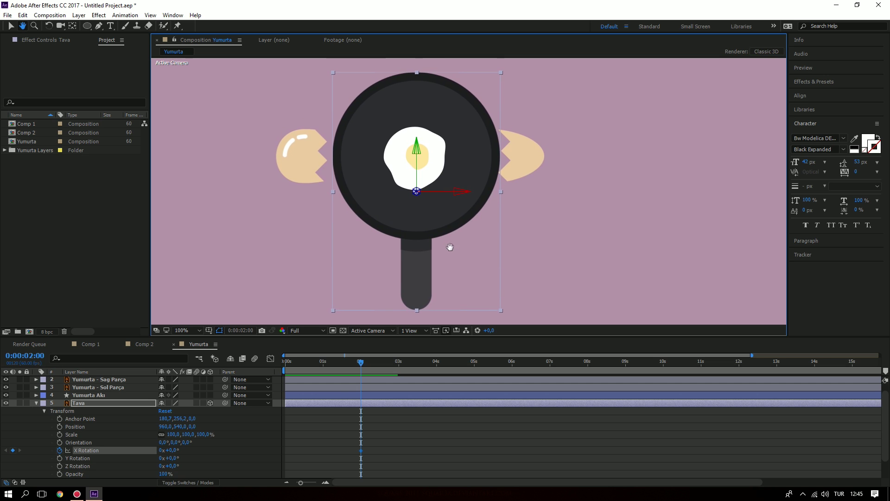
pyautogui.press('v')
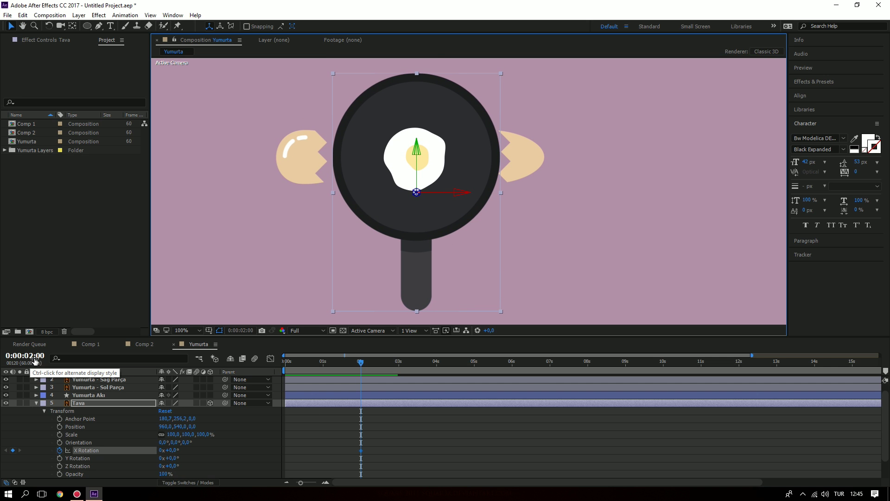
pyautogui.click(32, 356)
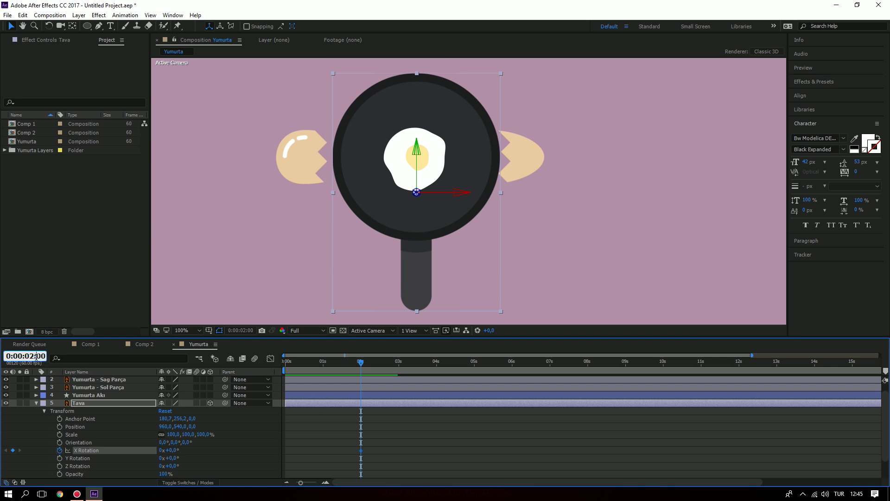
# Step: At 0:00:02:20 set the pan's X Rotation to -45°, then return to 2:00 to compare
pyautogui.write('20')
pyautogui.press('Return')
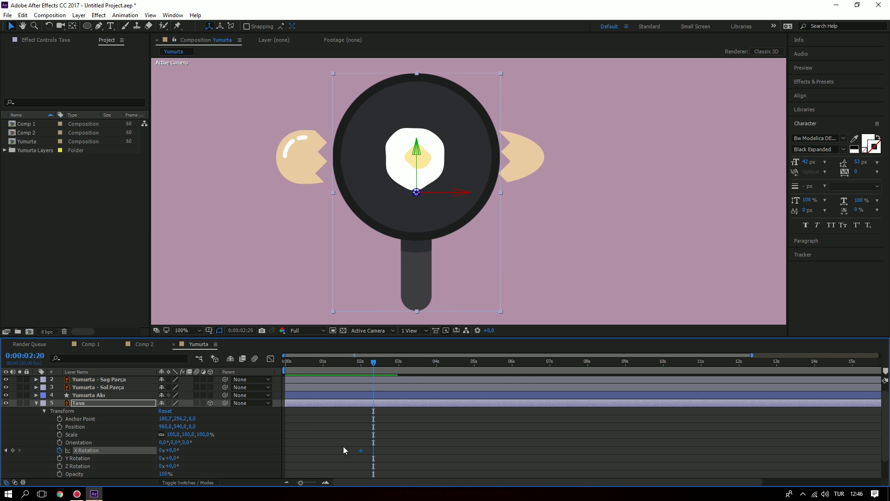
pyautogui.moveTo(174, 453); pyautogui.dragTo(165, 458)
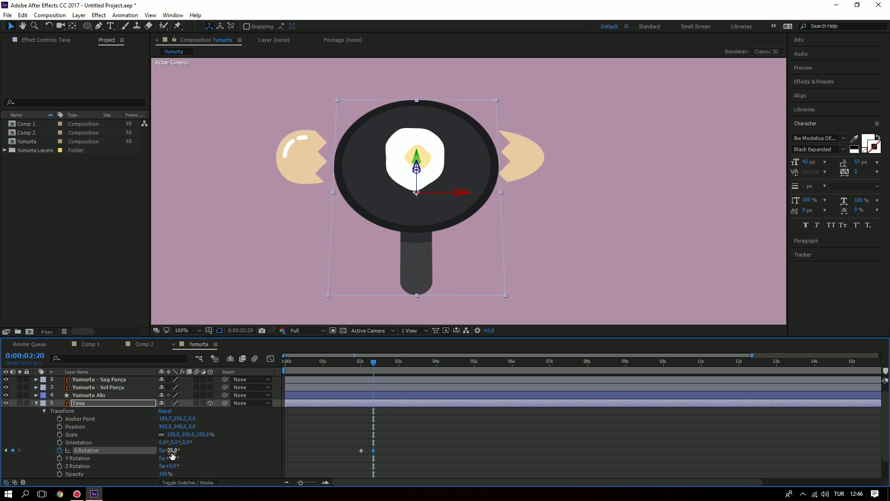
pyautogui.click(170, 450)
pyautogui.write('-45')
pyautogui.press('Return')
pyautogui.click(392, 435)
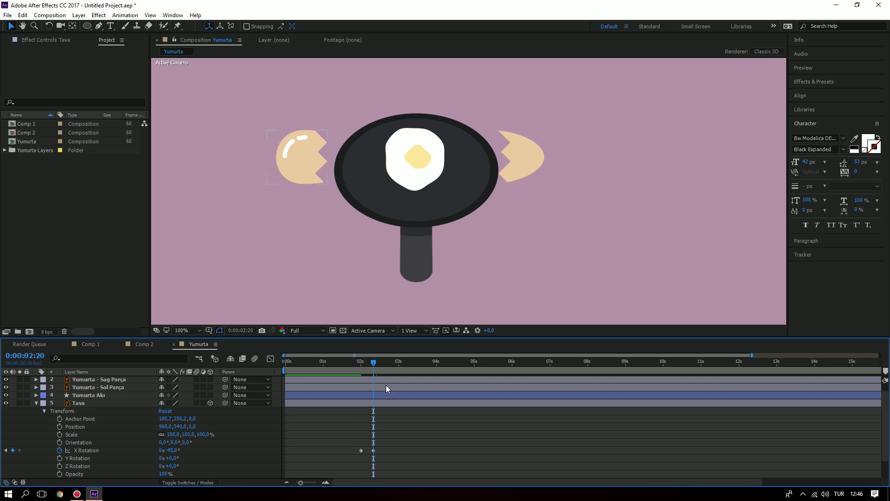
pyautogui.moveTo(372, 361)
pyautogui.mouseDown()
pyautogui.moveTo(347, 369)
pyautogui.moveTo(362, 371)
pyautogui.mouseUp()
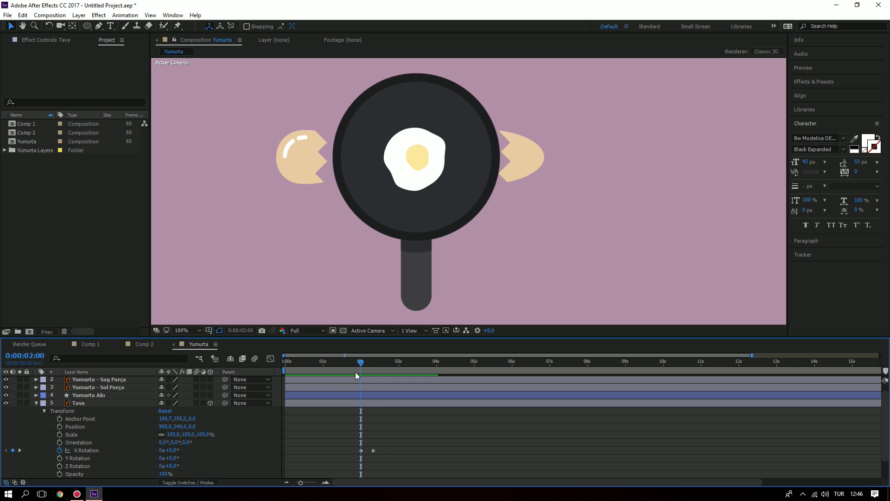
pyautogui.moveTo(355, 363); pyautogui.dragTo(373, 363)
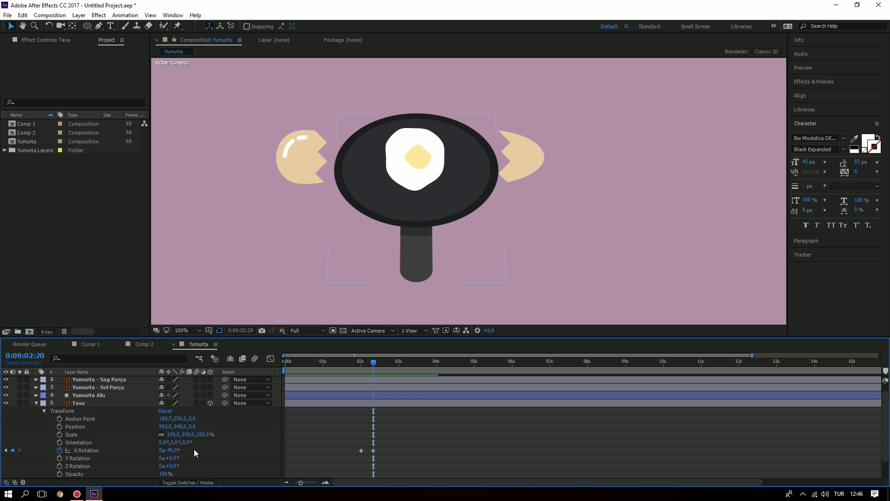
pyautogui.moveTo(374, 361)
pyautogui.mouseDown()
pyautogui.moveTo(361, 363)
pyautogui.moveTo(373, 364)
pyautogui.mouseUp()
# Step: Jump to 0:00:02:40 and set the pan's X Rotation to +45°
pyautogui.click(24, 356)
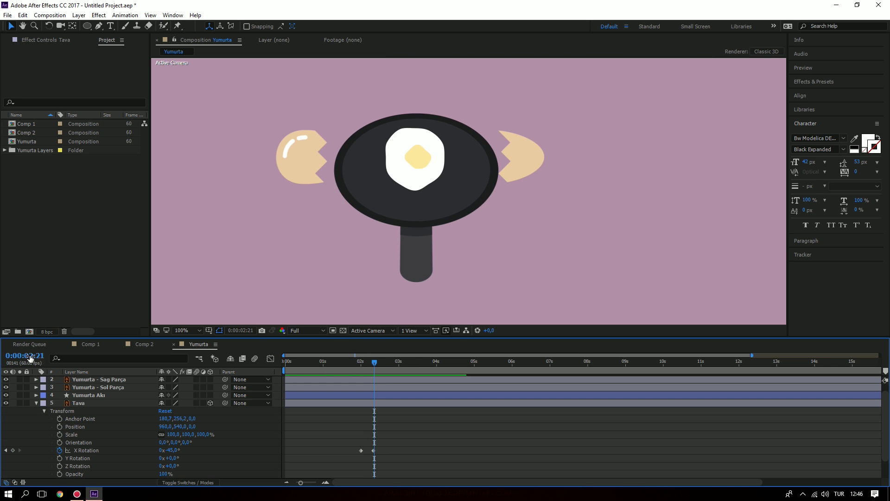
pyautogui.hotkey('shift', 'Right')
pyautogui.hotkey('shift', 'Right')
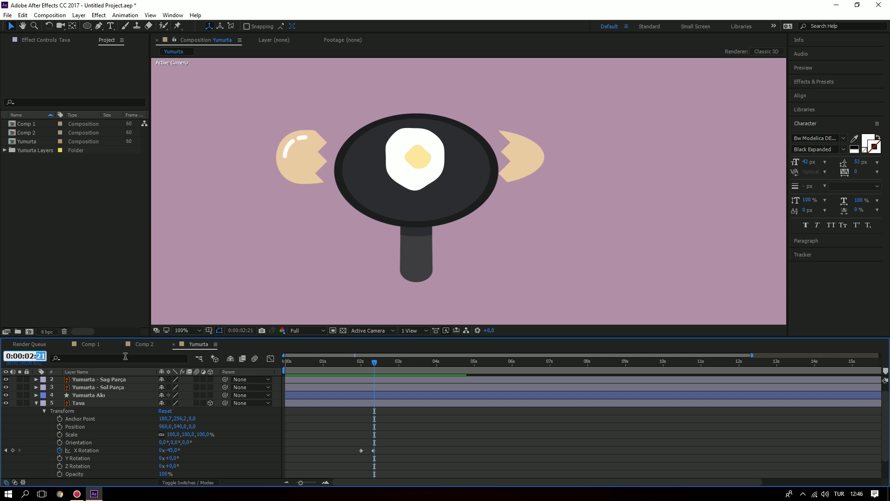
pyautogui.write('40')
pyautogui.press('Return')
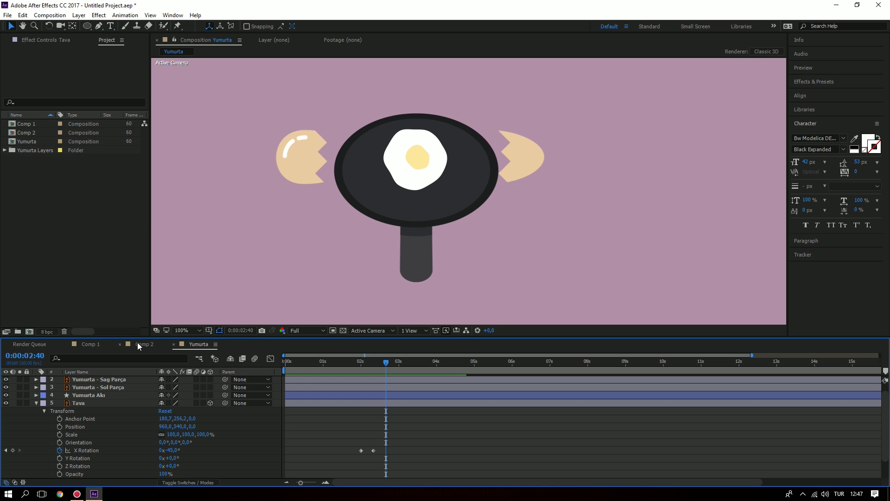
pyautogui.click(171, 450)
pyautogui.write('4')
pyautogui.write('5')
pyautogui.press('Return')
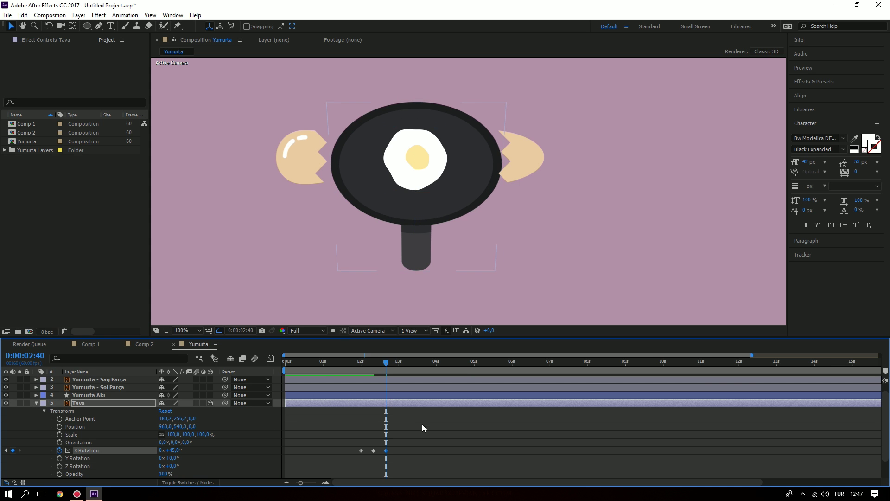
pyautogui.click(422, 424)
# Step: Scrub between the keyframes to review the swing from -45° to +45°
pyautogui.moveTo(386, 363)
pyautogui.mouseDown()
pyautogui.moveTo(369, 366)
pyautogui.moveTo(388, 370)
pyautogui.mouseUp()
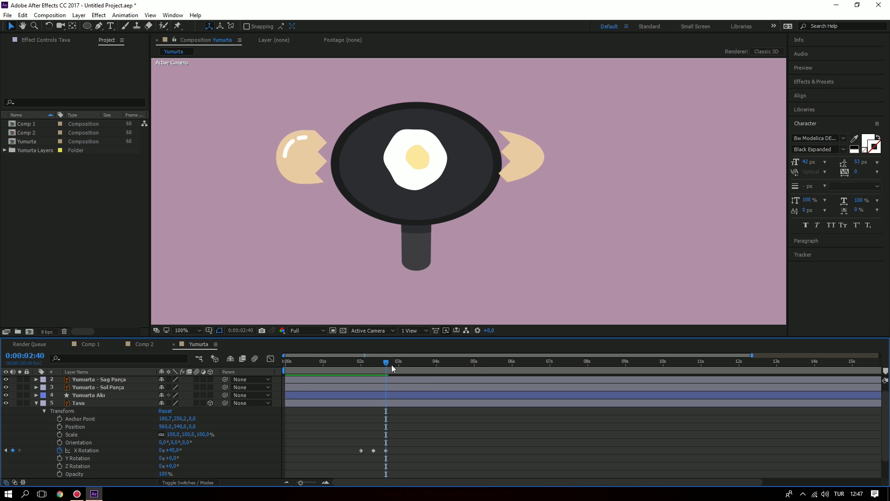
pyautogui.moveTo(388, 363); pyautogui.dragTo(374, 365)
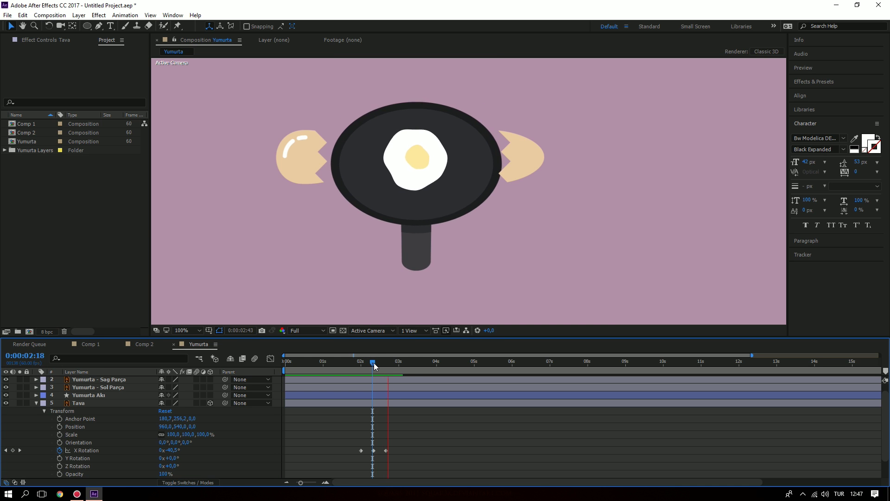
pyautogui.moveTo(373, 362); pyautogui.dragTo(386, 363)
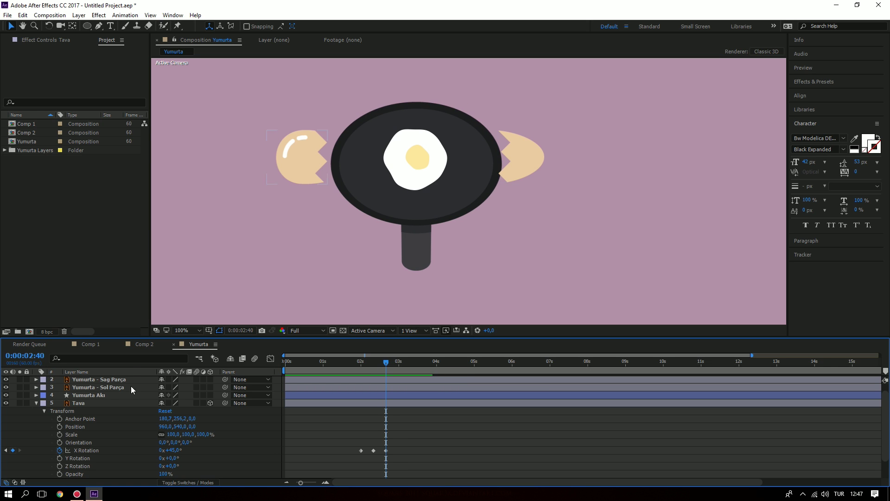
pyautogui.click(45, 357)
# Step: At 0:00:03:00 set the pan's X Rotation to 0° and scrub back to review the wobble
pyautogui.write('00')
pyautogui.press('Return')
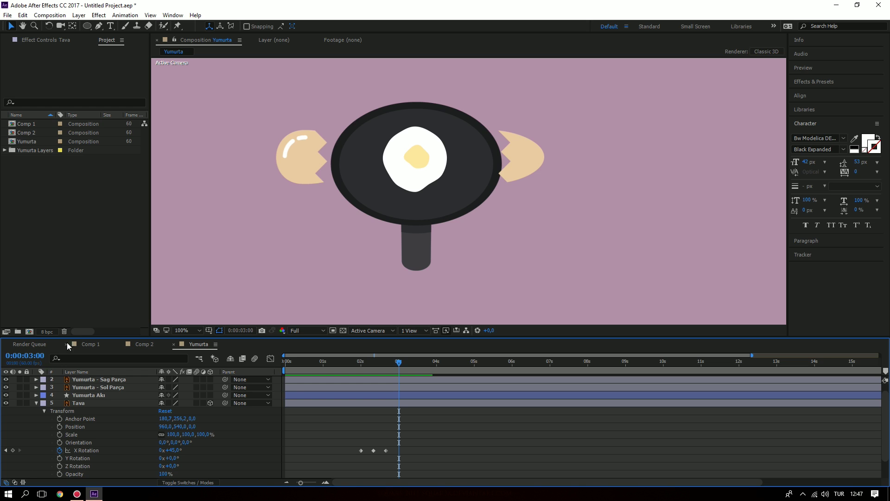
pyautogui.click(170, 449)
pyautogui.write('0')
pyautogui.press('Return')
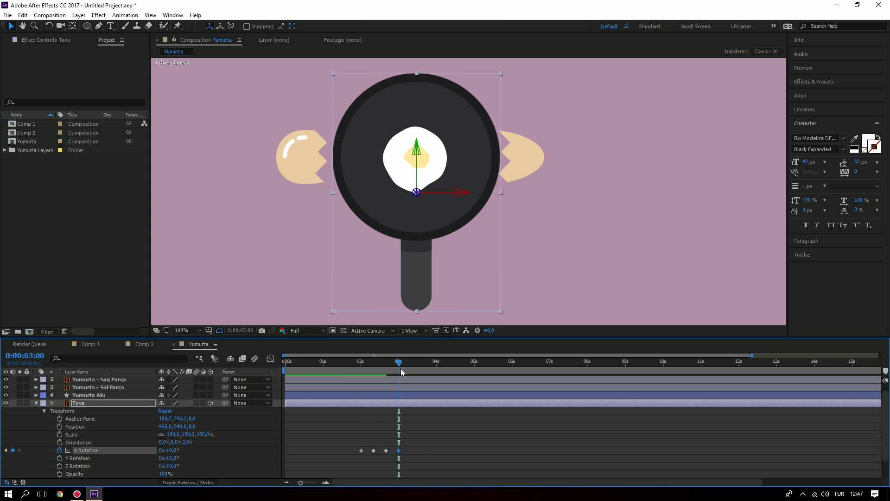
pyautogui.moveTo(400, 366)
pyautogui.mouseDown()
pyautogui.moveTo(361, 371)
pyautogui.moveTo(372, 370)
pyautogui.mouseUp()
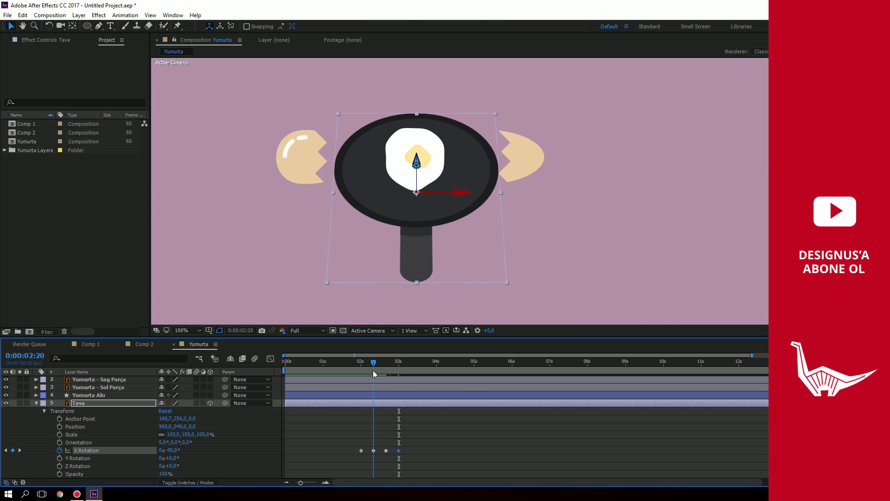
pyautogui.moveTo(372, 371); pyautogui.dragTo(398, 371)
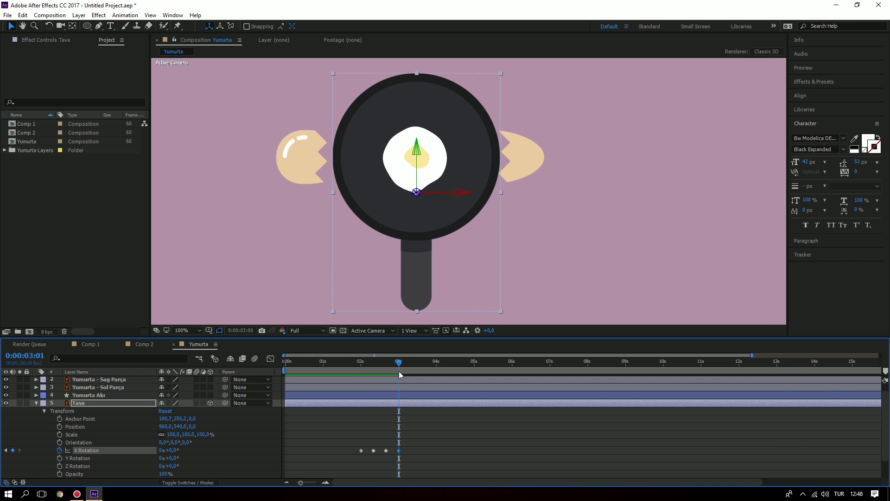
# Step: Delete the 0° keyframe at 3 seconds, check the swing's end, and select Tava
pyautogui.press('Delete')
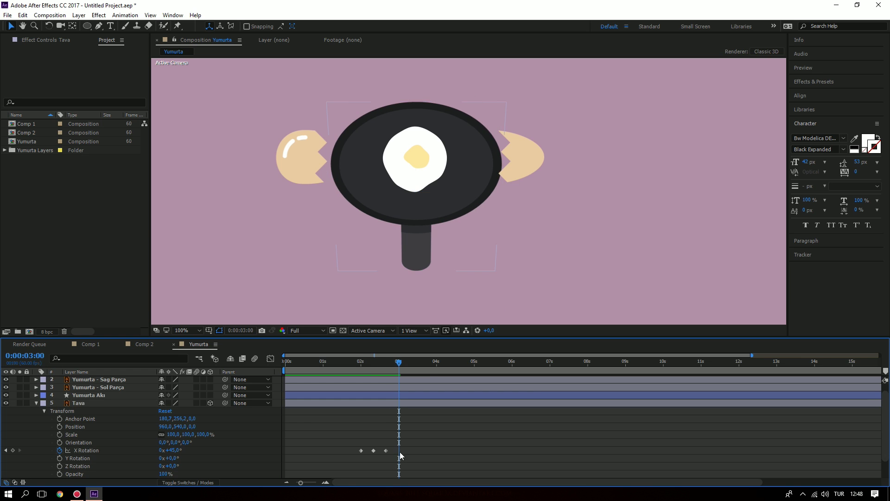
pyautogui.moveTo(389, 364); pyautogui.dragTo(399, 369)
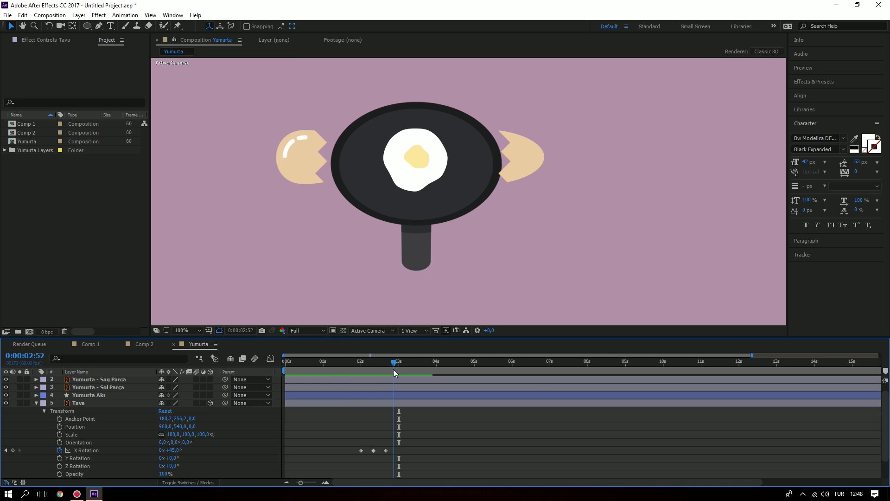
pyautogui.click(390, 452)
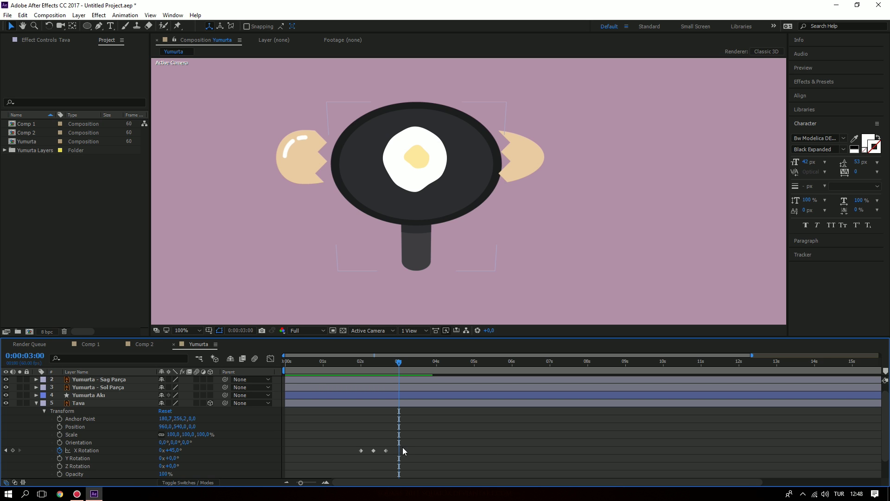
# Step: Select the first 0° X Rotation keyframe on the Tava layer
pyautogui.click(91, 450)
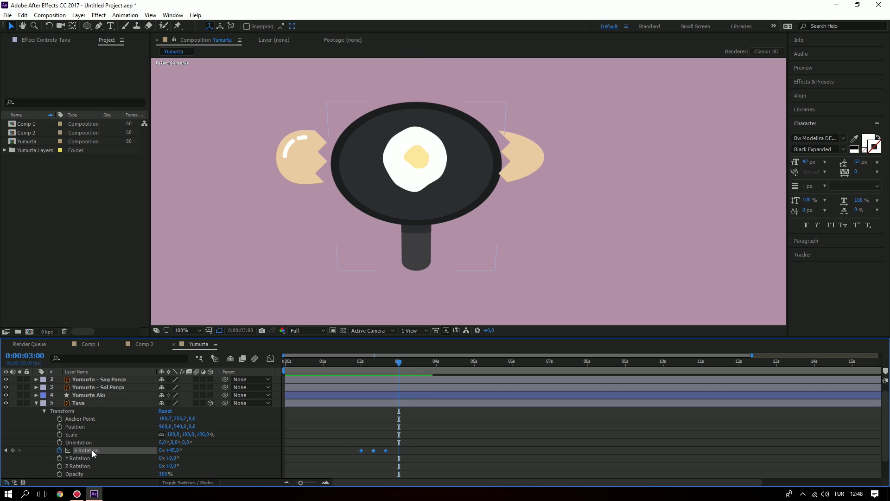
pyautogui.moveTo(354, 439); pyautogui.dragTo(364, 458)
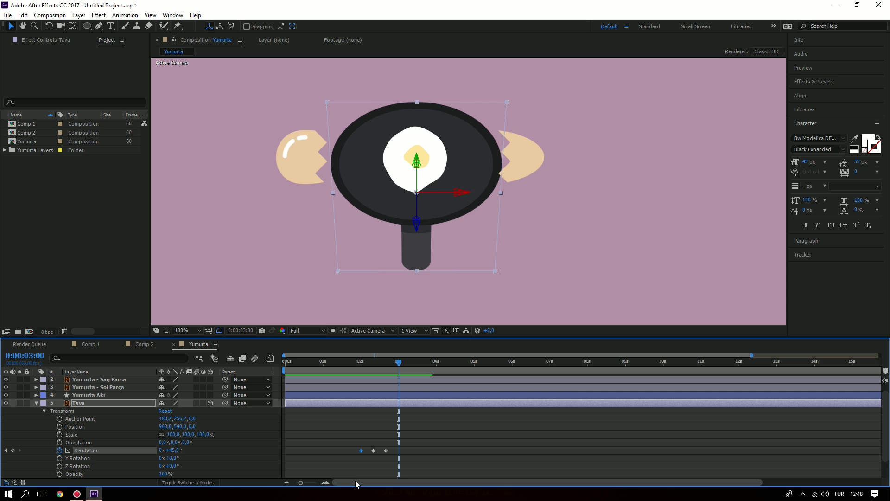
pyautogui.click(351, 441)
pyautogui.click(361, 450)
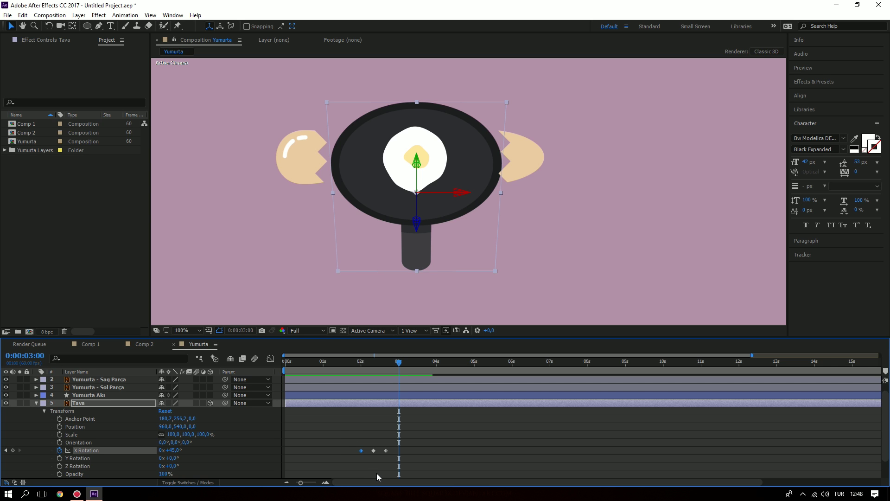
pyautogui.click(453, 437)
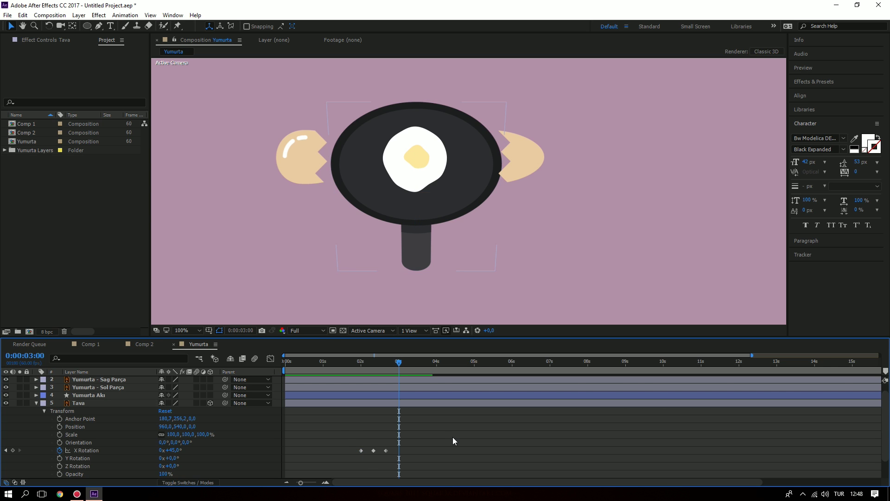
pyautogui.click(404, 403)
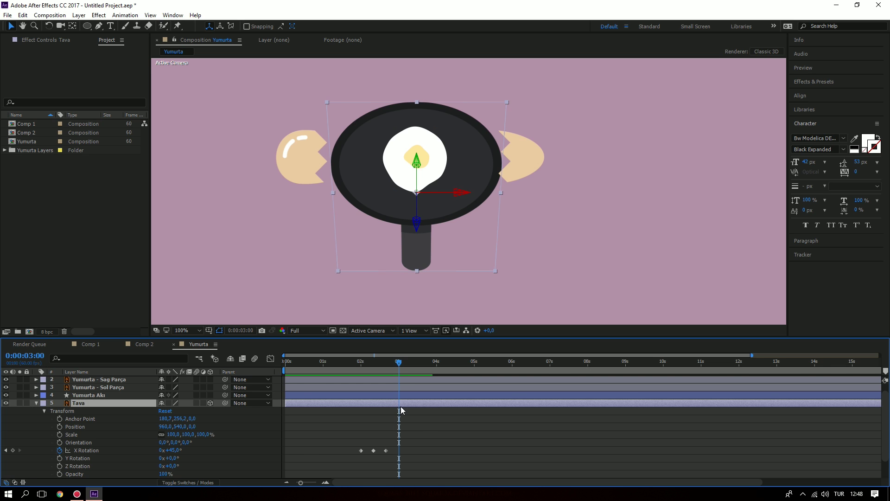
pyautogui.click(310, 439)
# Step: Paste the 0° keyframe at 0:00:03:00 and scrub back to 2 seconds to check the tilt
pyautogui.click(79, 451)
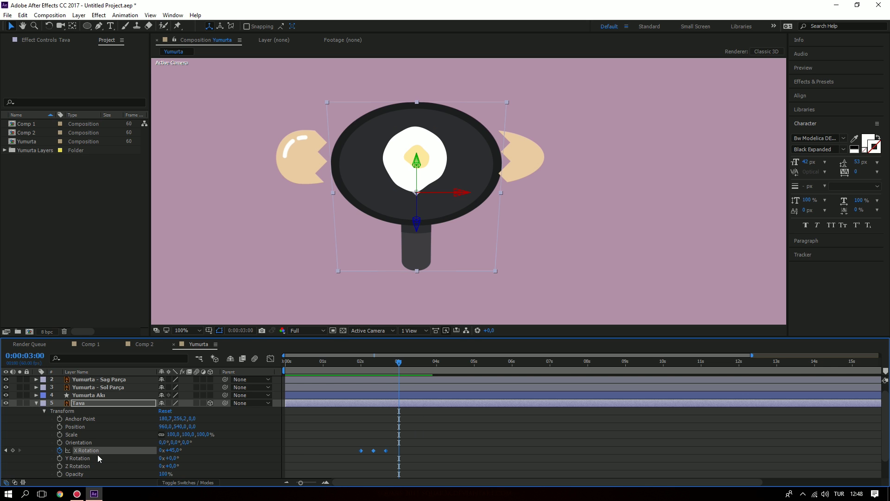
pyautogui.hotkey('ctrl', 'v')
pyautogui.click(378, 454)
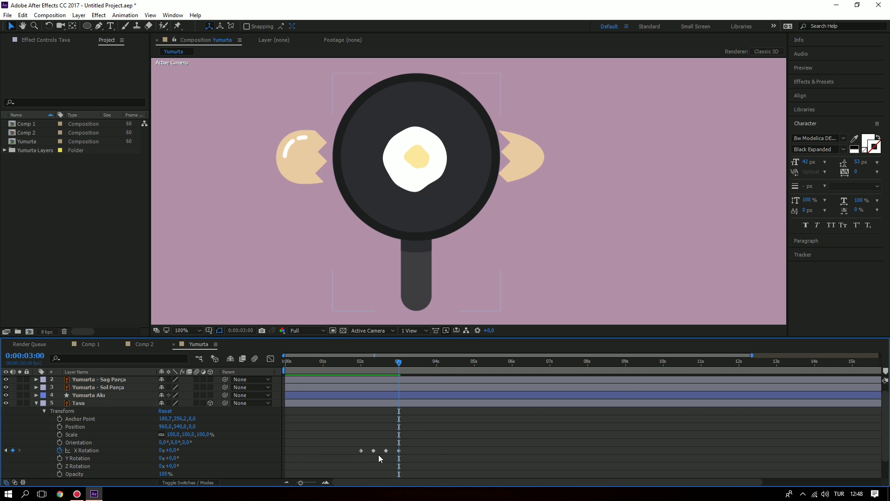
pyautogui.click(362, 450)
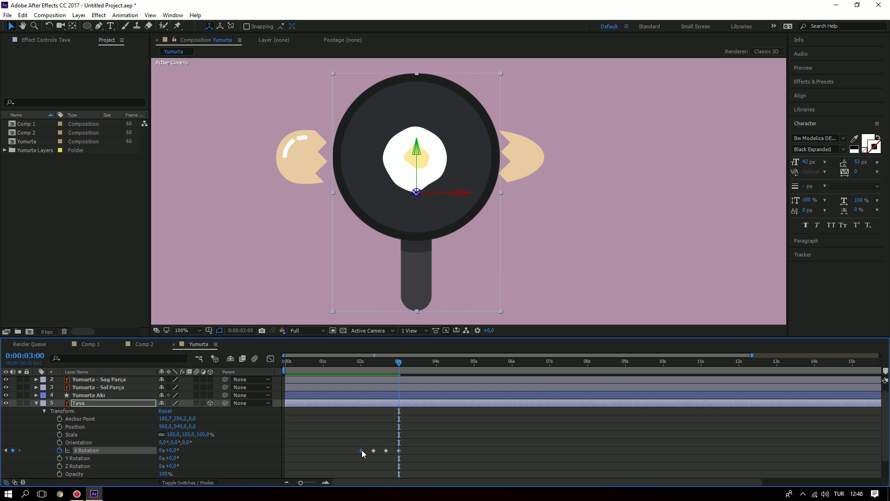
pyautogui.click(414, 448)
pyautogui.moveTo(398, 362); pyautogui.dragTo(361, 366)
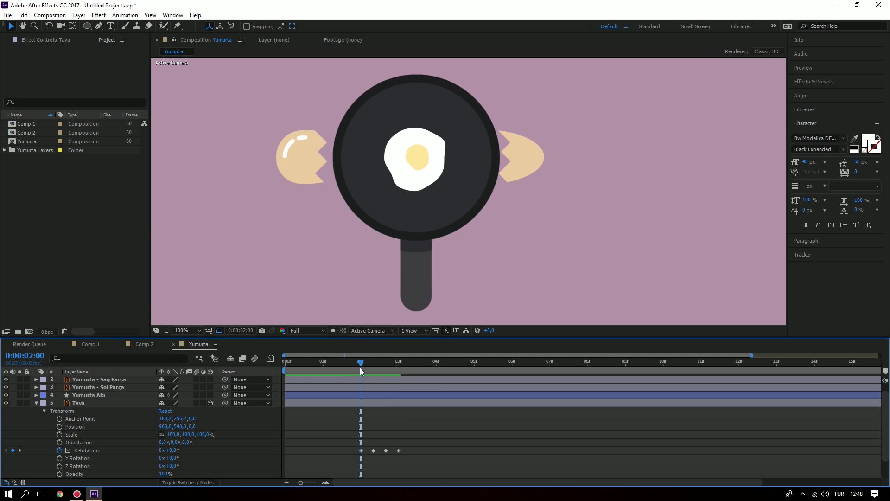
pyautogui.click(412, 362)
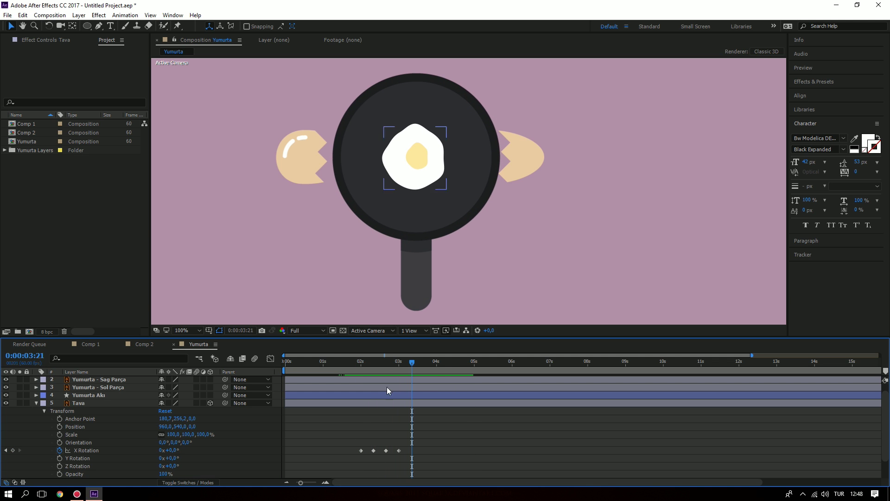
pyautogui.moveTo(397, 361); pyautogui.dragTo(355, 386)
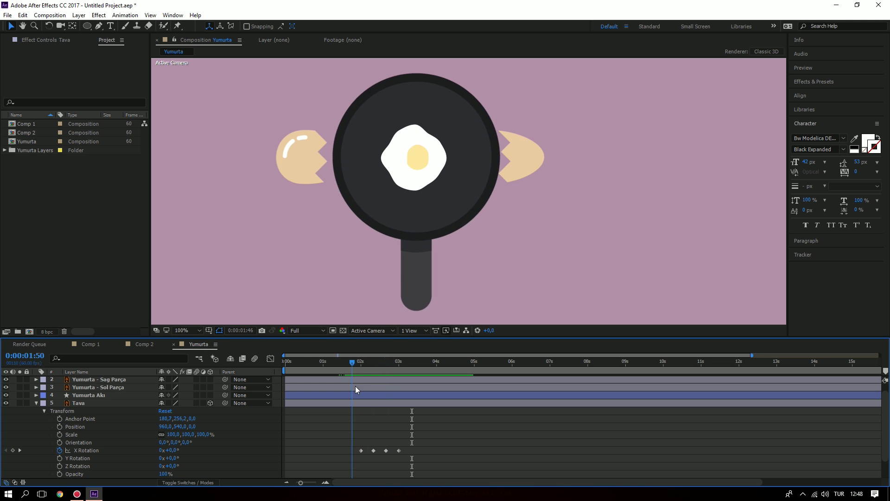
pyautogui.press('space')
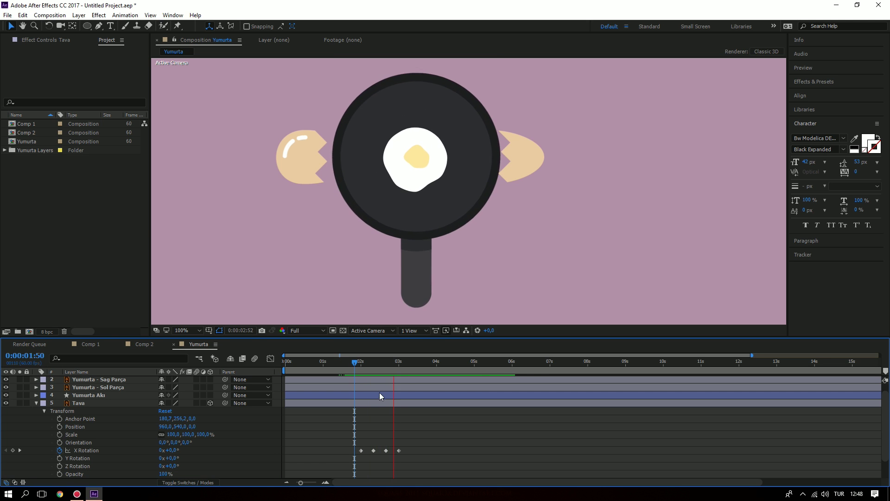
pyautogui.moveTo(383, 360); pyautogui.dragTo(384, 363)
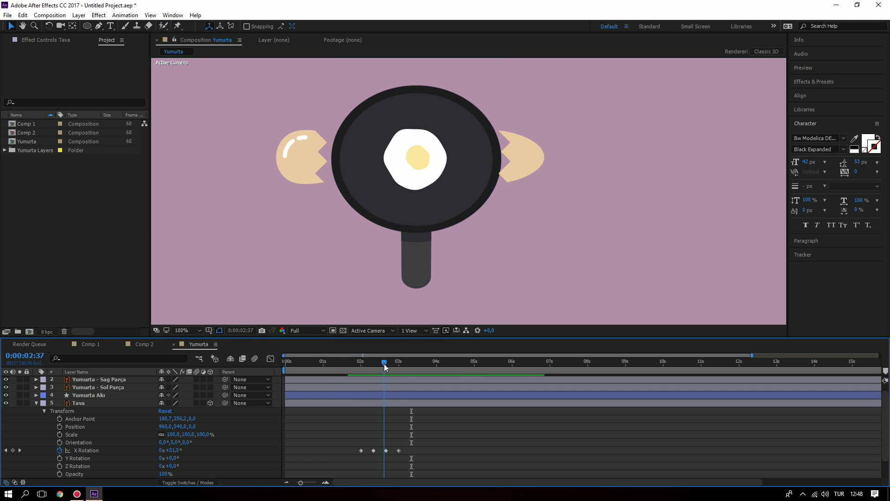
pyautogui.moveTo(383, 362); pyautogui.dragTo(446, 362)
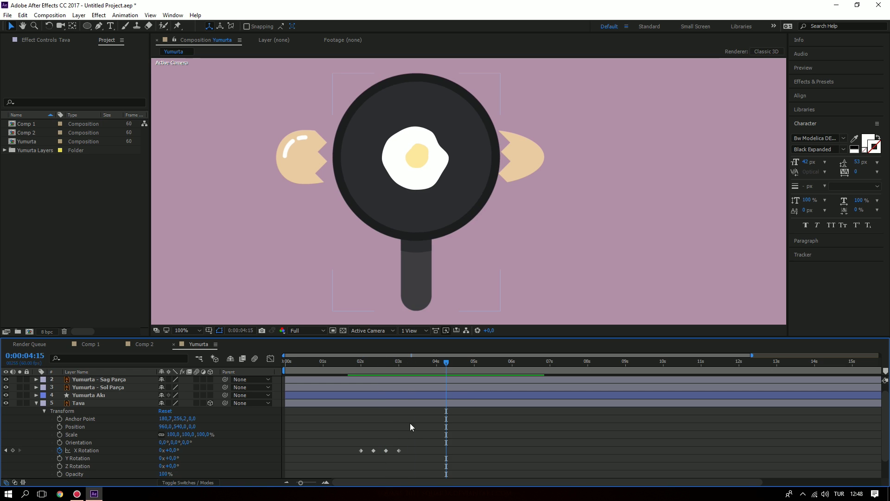
pyautogui.moveTo(381, 437); pyautogui.dragTo(387, 453)
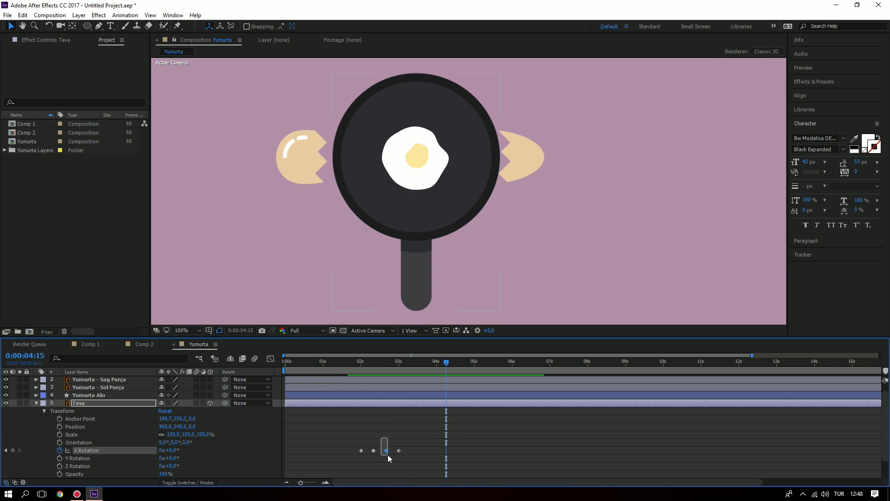
# Step: Apply Easy Ease to the +45° X Rotation keyframe at 0:00:02:40 and scrub to check
pyautogui.moveTo(386, 452)
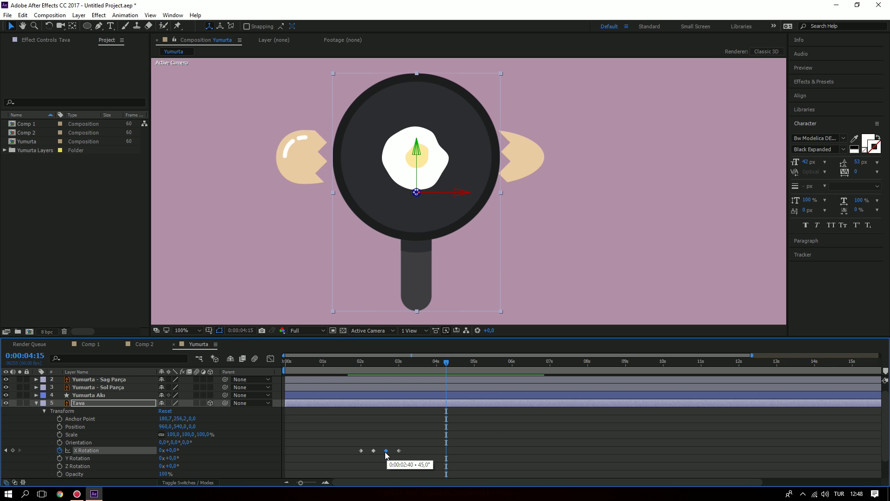
pyautogui.rightClick(386, 451)
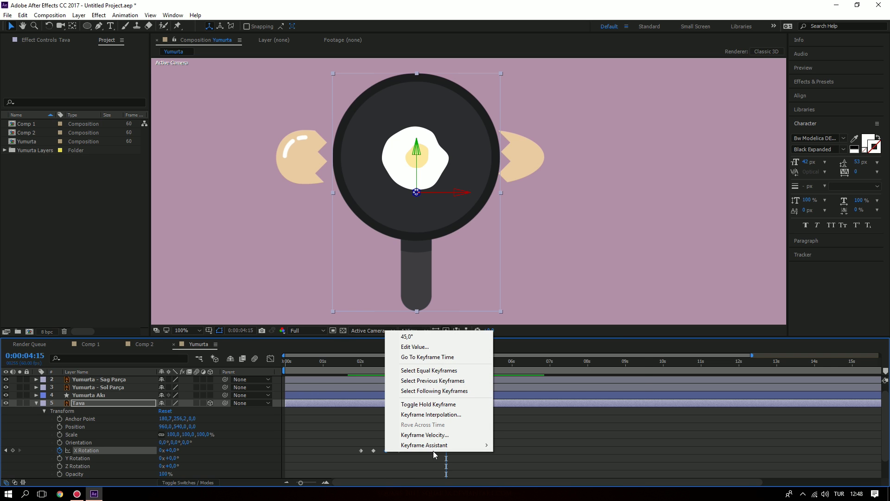
pyautogui.moveTo(435, 445)
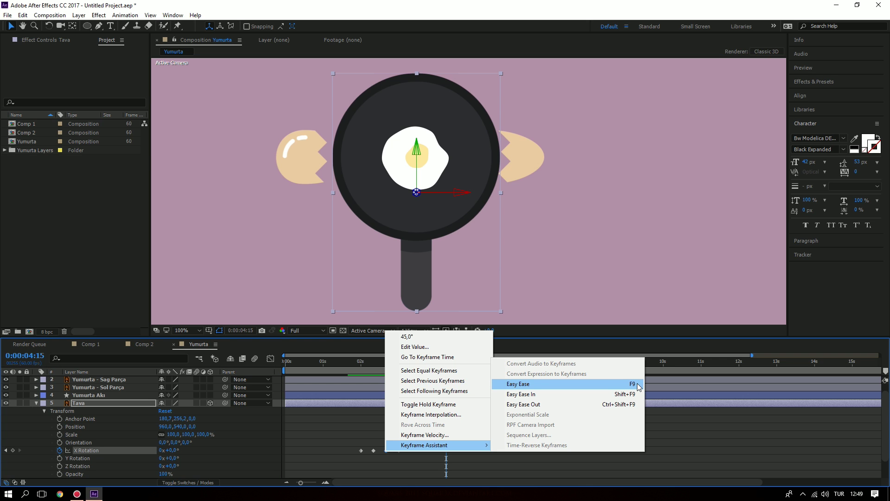
pyautogui.click(637, 383)
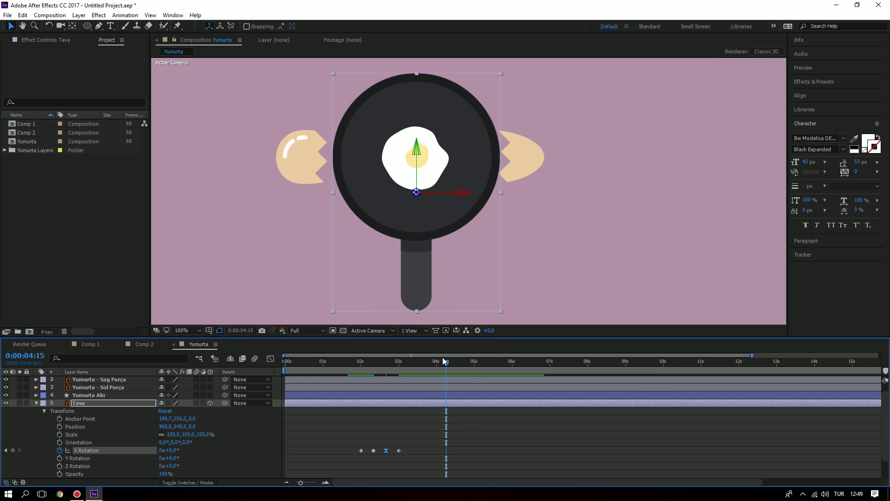
pyautogui.moveTo(443, 358)
pyautogui.mouseDown()
pyautogui.moveTo(363, 356)
pyautogui.moveTo(377, 357)
pyautogui.mouseUp()
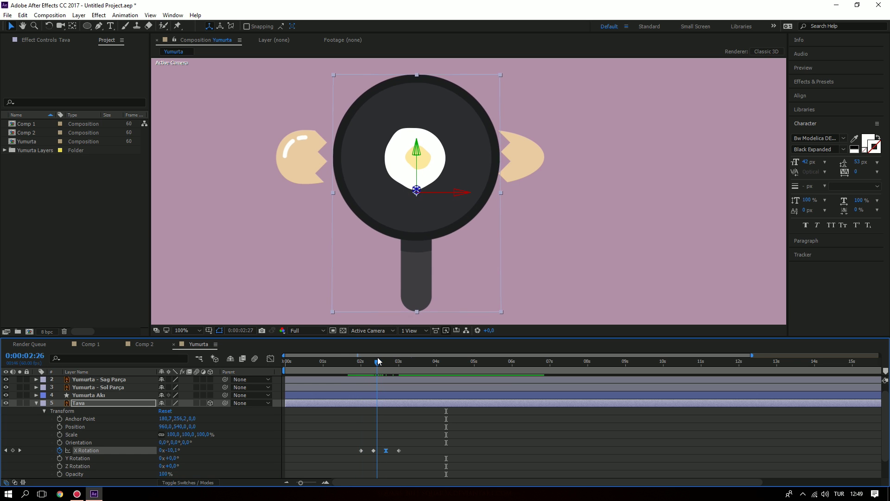
# Step: Give the pan's third X Rotation keyframe 100% incoming influence in Keyframe Velocity
pyautogui.rightClick(385, 450)
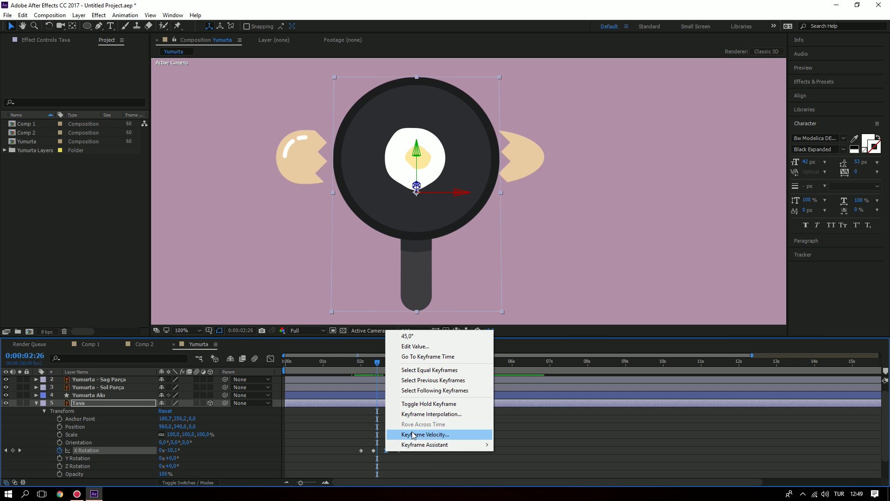
pyautogui.click(446, 438)
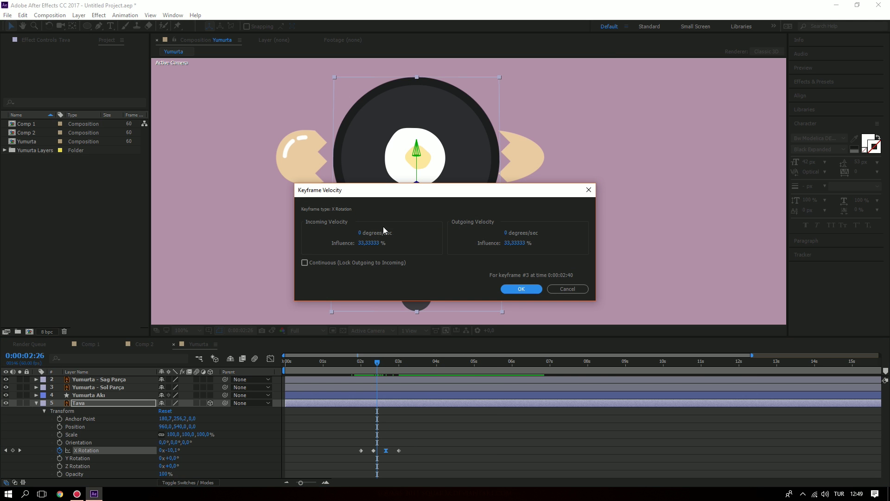
pyautogui.click(368, 249)
pyautogui.write('100')
pyautogui.click(513, 290)
# Step: Scrub around 2 seconds to check the smoothed wobble, then switch to Comp 1
pyautogui.click(419, 427)
pyautogui.moveTo(376, 361); pyautogui.dragTo(358, 364)
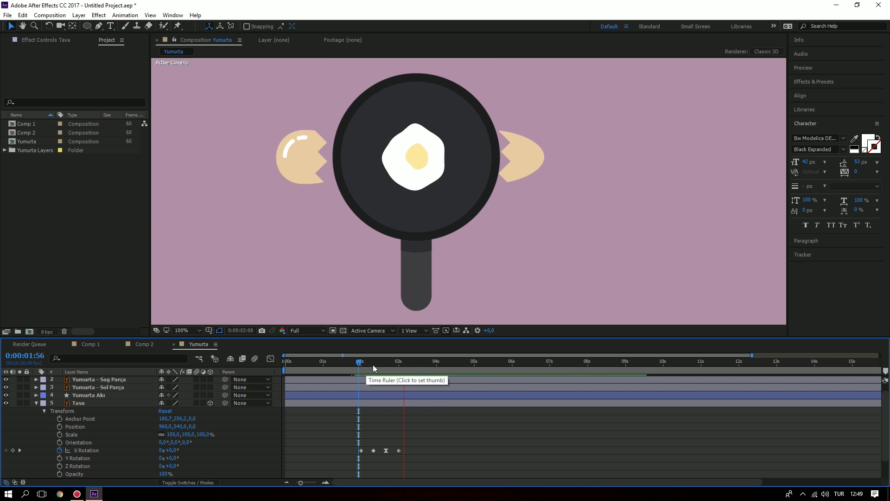
pyautogui.moveTo(372, 364); pyautogui.dragTo(410, 351)
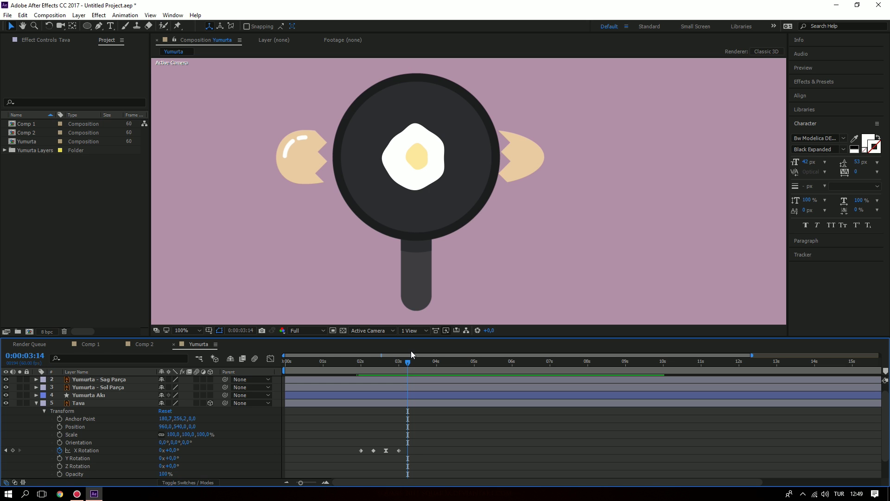
pyautogui.click(93, 344)
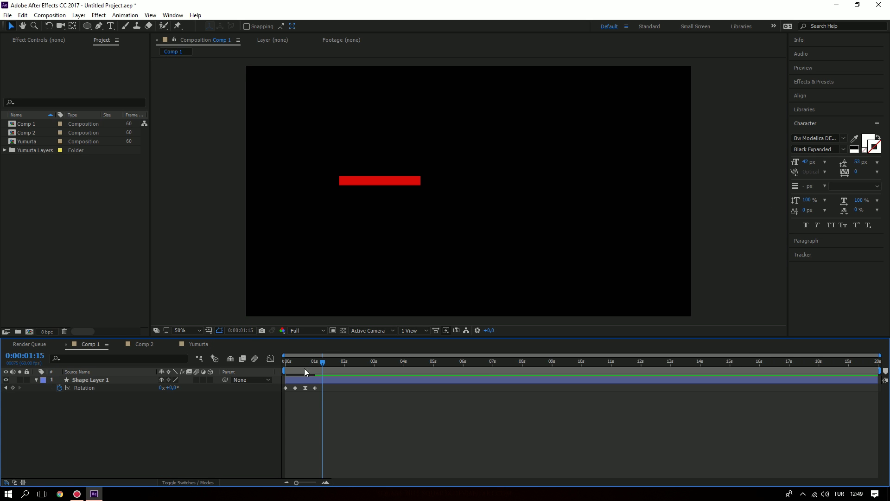
# Step: Zoom the timeline to frames, select the bar's Rotation keyframes and preview from the start
pyautogui.press('=')
pyautogui.press('=')
pyautogui.click(444, 387)
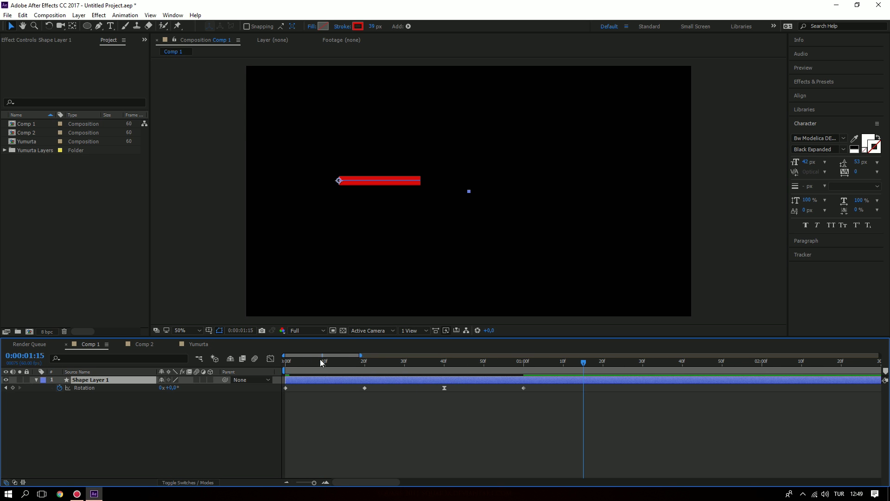
pyautogui.moveTo(320, 359); pyautogui.dragTo(278, 368)
pyautogui.press('space')
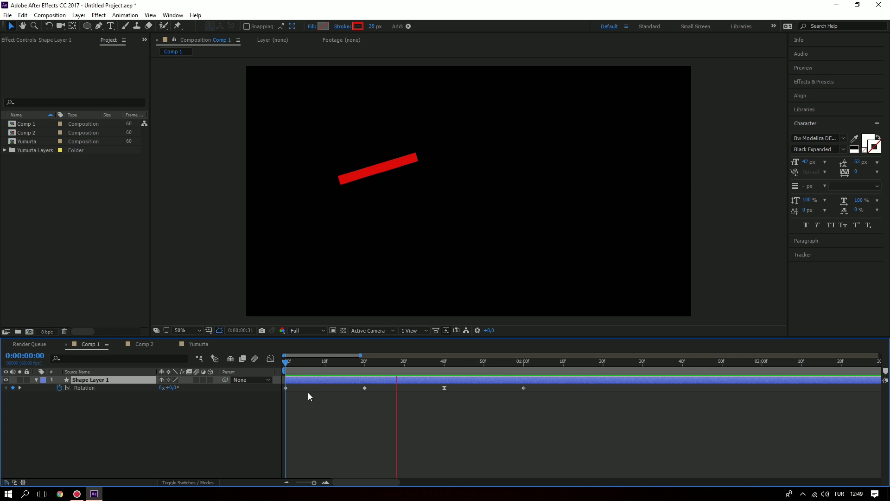
pyautogui.click(441, 362)
# Step: Select the frame 39 Rotation keyframe, preview again and show the rotation value curve
pyautogui.click(444, 387)
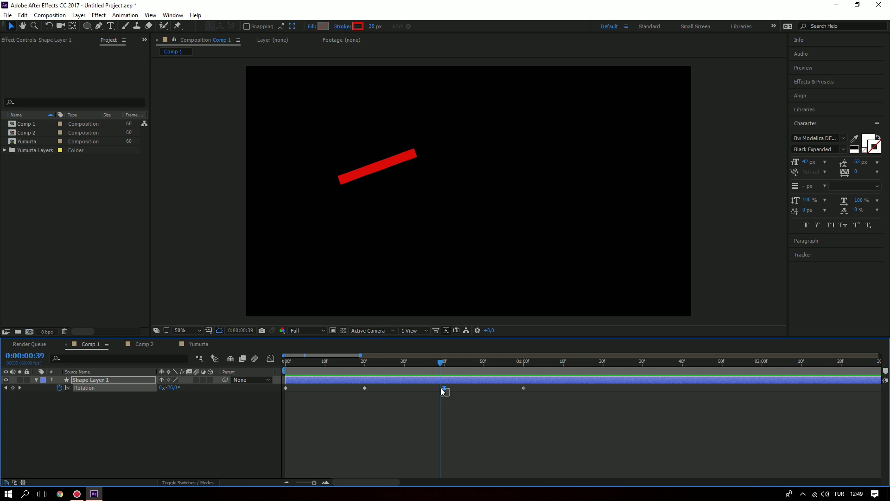
pyautogui.moveTo(441, 361)
pyautogui.mouseDown()
pyautogui.moveTo(383, 362)
pyautogui.moveTo(459, 369)
pyautogui.mouseUp()
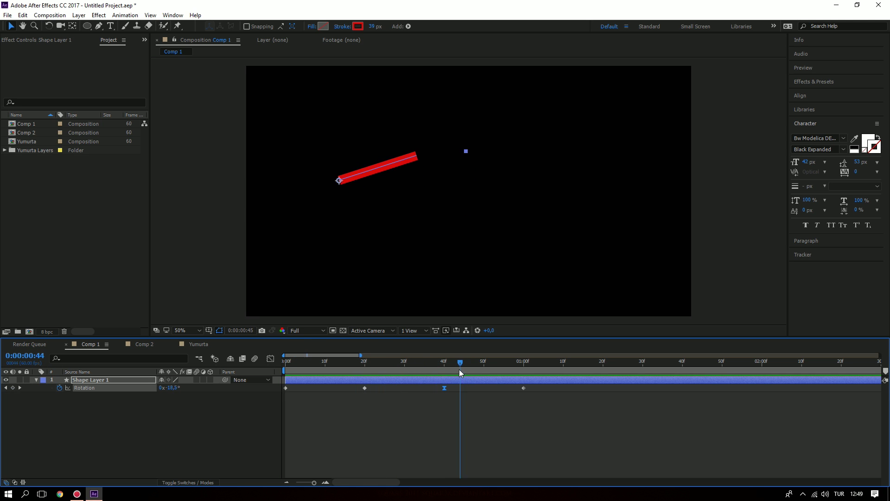
pyautogui.press('space')
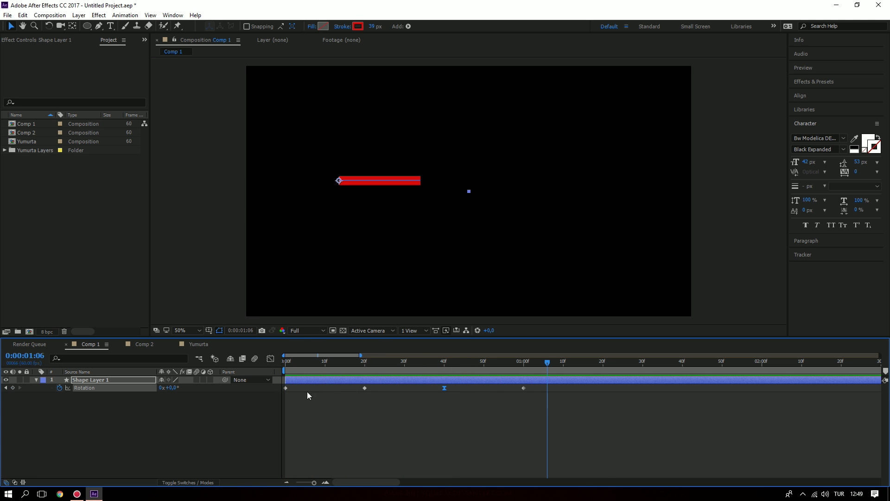
pyautogui.click(271, 359)
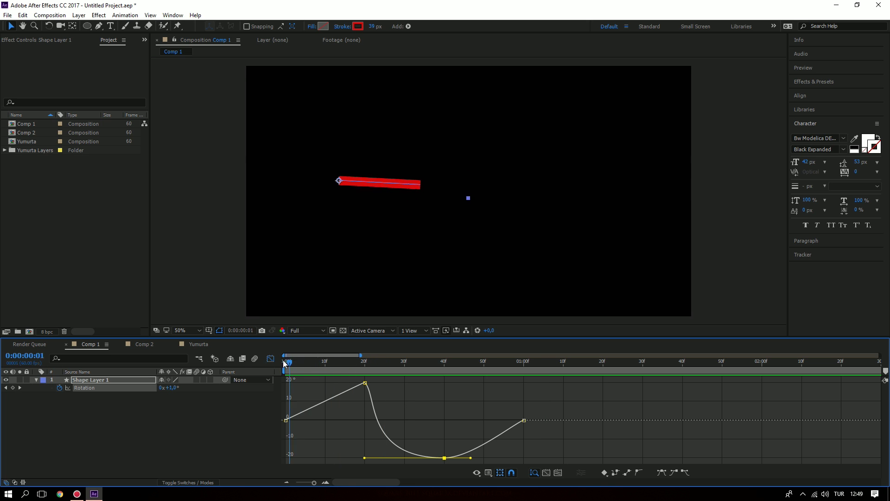
# Step: Scrub the bar's rotation curve through frames 14–20 and preview the swing from 20° back to flat
pyautogui.click(284, 360)
pyautogui.moveTo(284, 363); pyautogui.dragTo(348, 364)
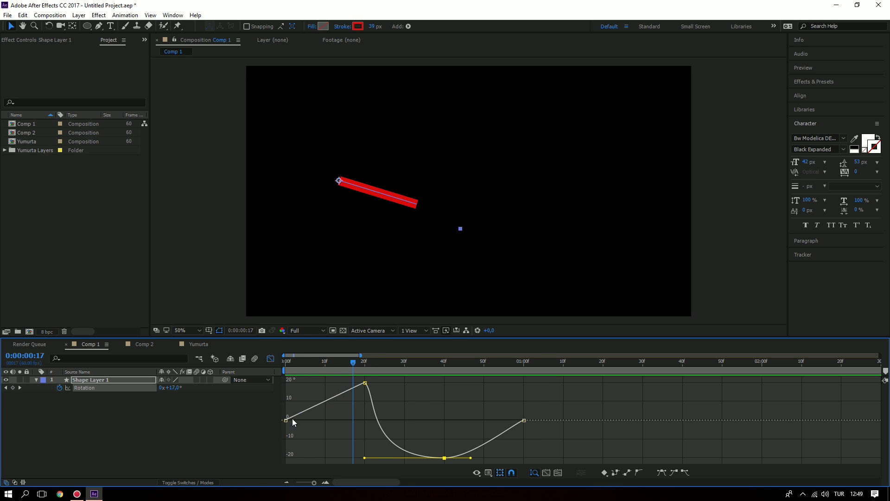
pyautogui.moveTo(347, 363); pyautogui.dragTo(431, 386)
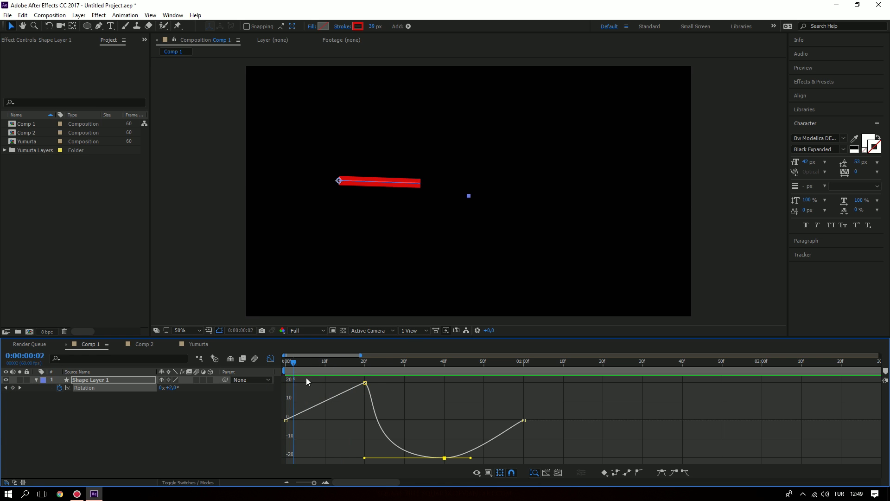
pyautogui.click(364, 366)
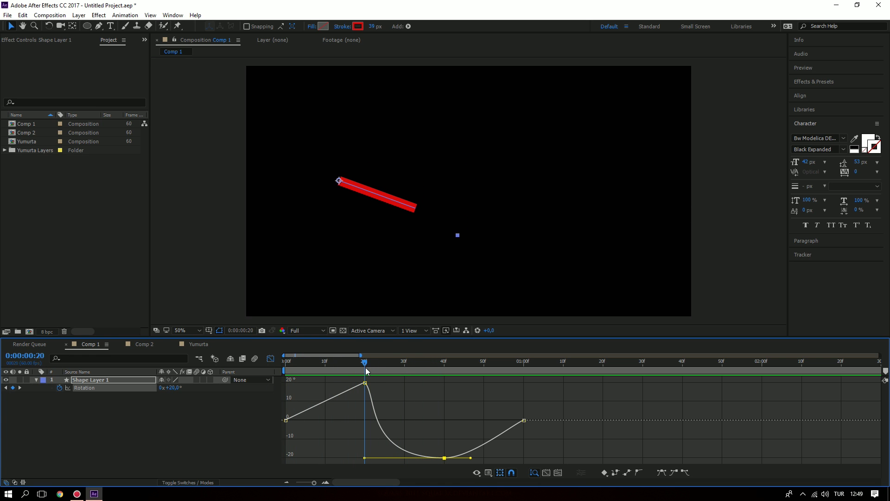
pyautogui.press('space')
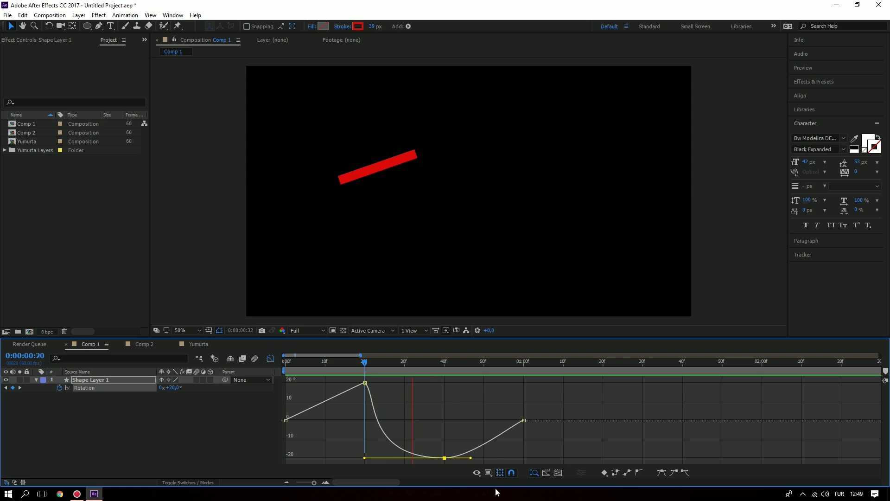
pyautogui.press('space')
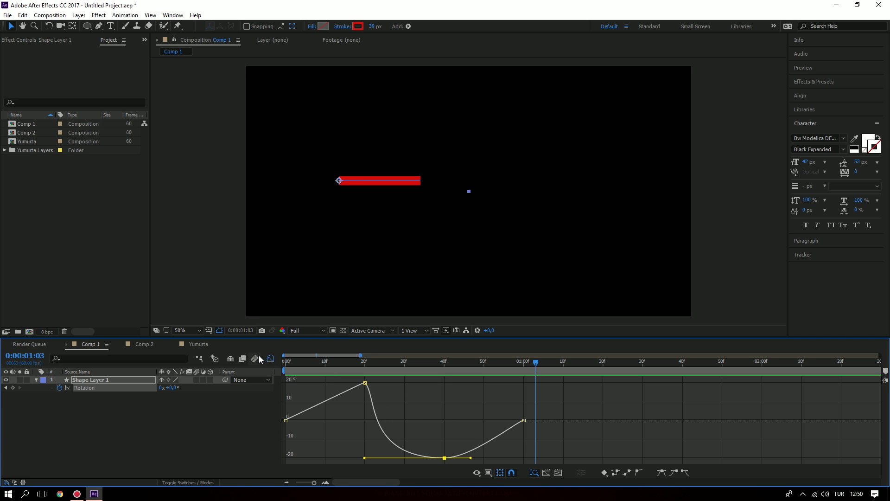
# Step: Turn off the Graph Editor, check the bar's tilt at frame 44, and return to the start
pyautogui.click(270, 358)
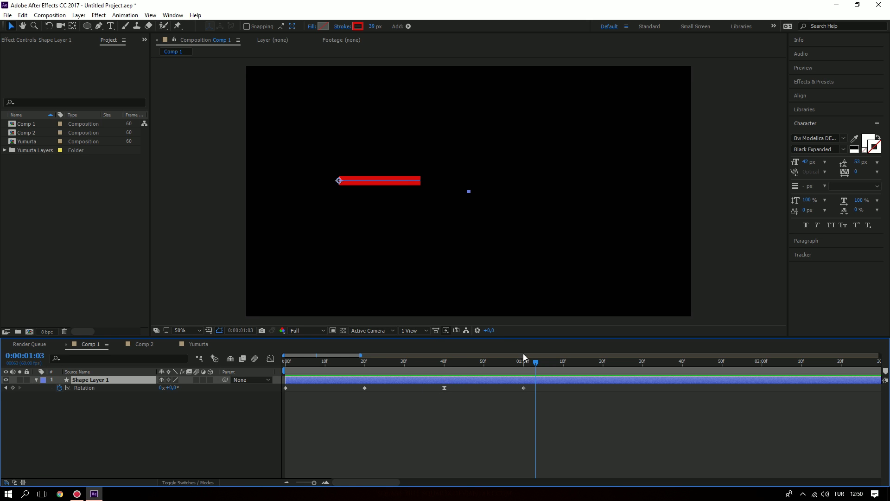
pyautogui.moveTo(533, 361)
pyautogui.mouseDown()
pyautogui.moveTo(467, 361)
pyautogui.moveTo(284, 395)
pyautogui.mouseUp()
pyautogui.press('Tab')
# Step: Switch to the Yumurta composition and preview the pan's wobble around 1:31–2:17
pyautogui.click(195, 344)
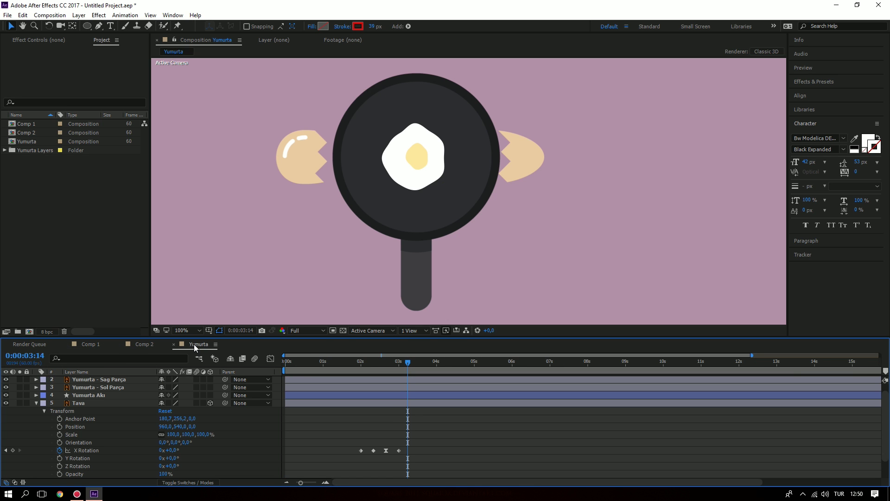
pyautogui.moveTo(399, 361); pyautogui.dragTo(347, 366)
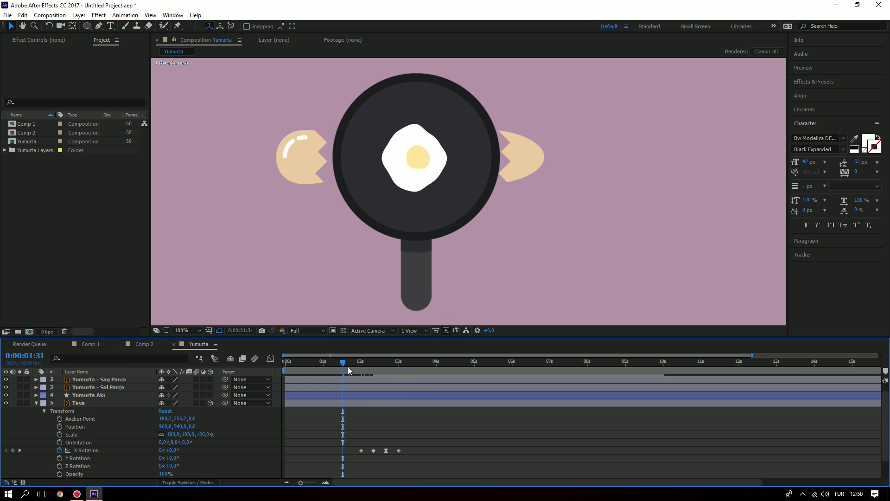
pyautogui.press('space')
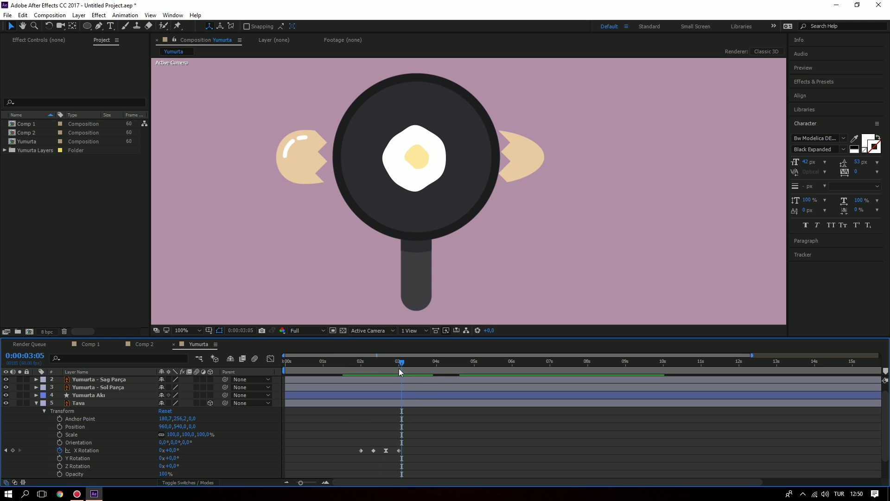
pyautogui.moveTo(400, 363); pyautogui.dragTo(374, 392)
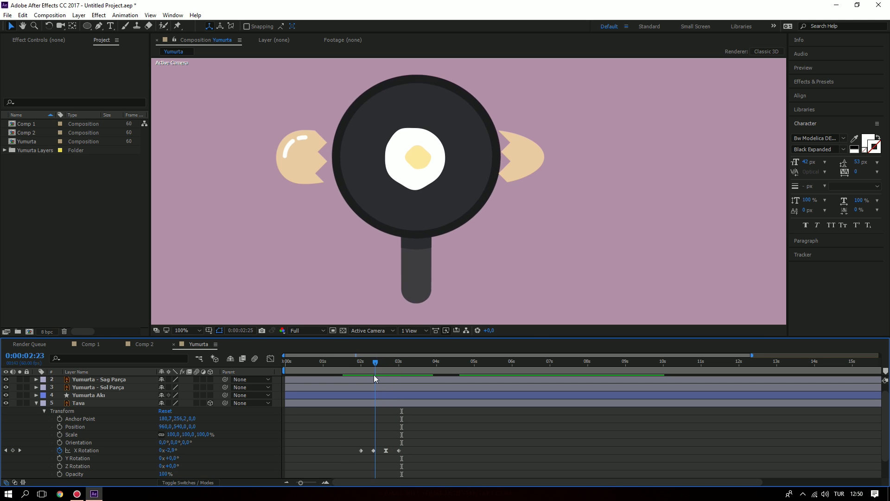
# Step: Select the Tava layer and its -45° X Rotation keyframe at 0:00:02:20 at frame zoom
pyautogui.click(377, 461)
pyautogui.press('=')
pyautogui.press('=')
pyautogui.moveTo(356, 364); pyautogui.dragTo(364, 364)
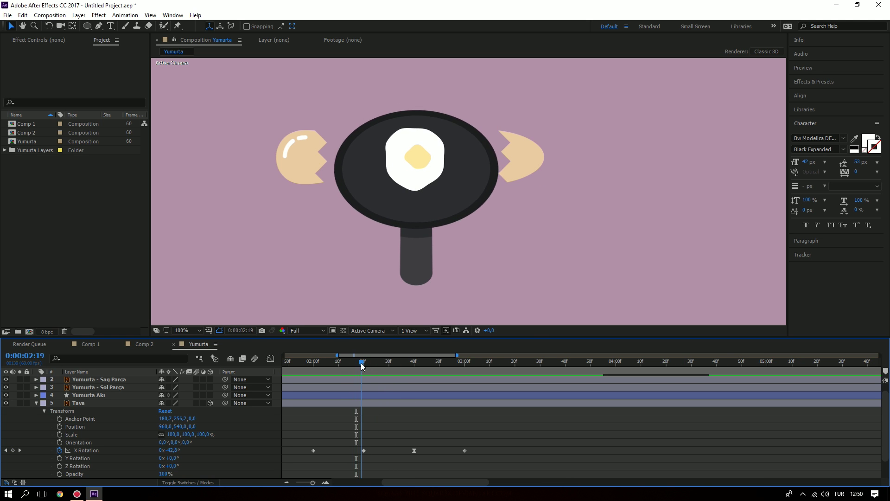
pyautogui.moveTo(356, 440); pyautogui.dragTo(366, 454)
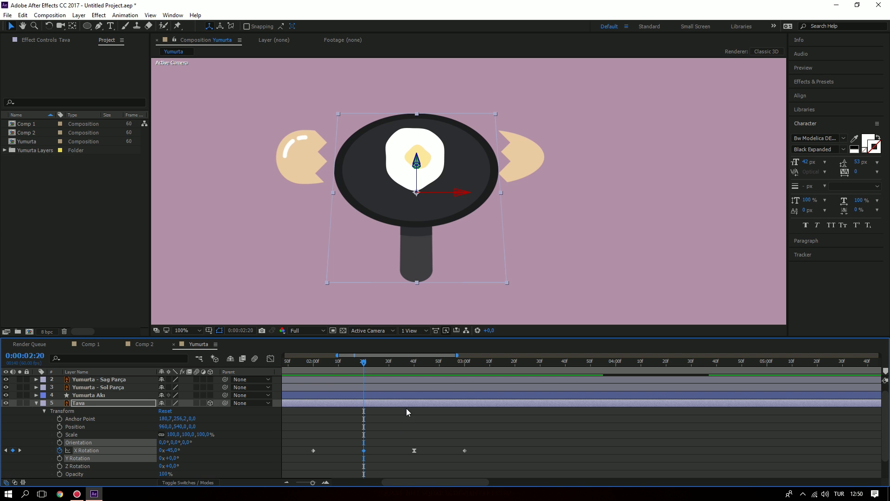
pyautogui.click(381, 433)
pyautogui.moveTo(359, 365); pyautogui.dragTo(310, 385)
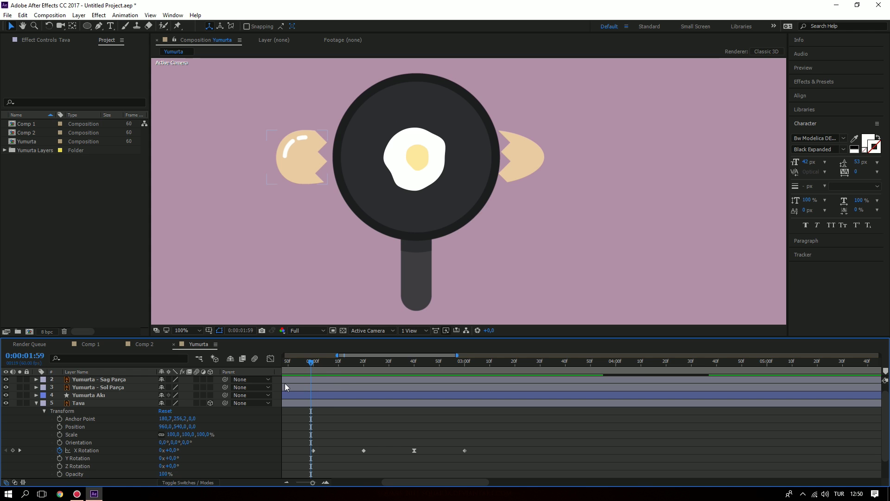
pyautogui.press('space')
pyautogui.press('space')
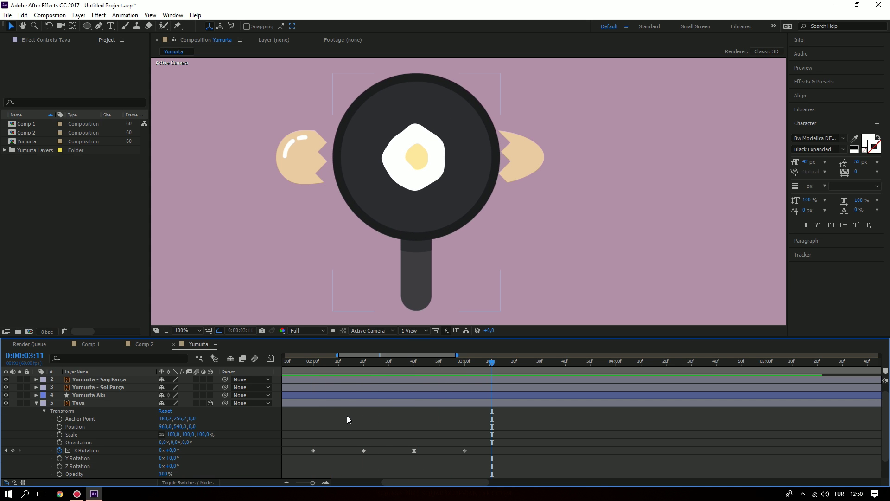